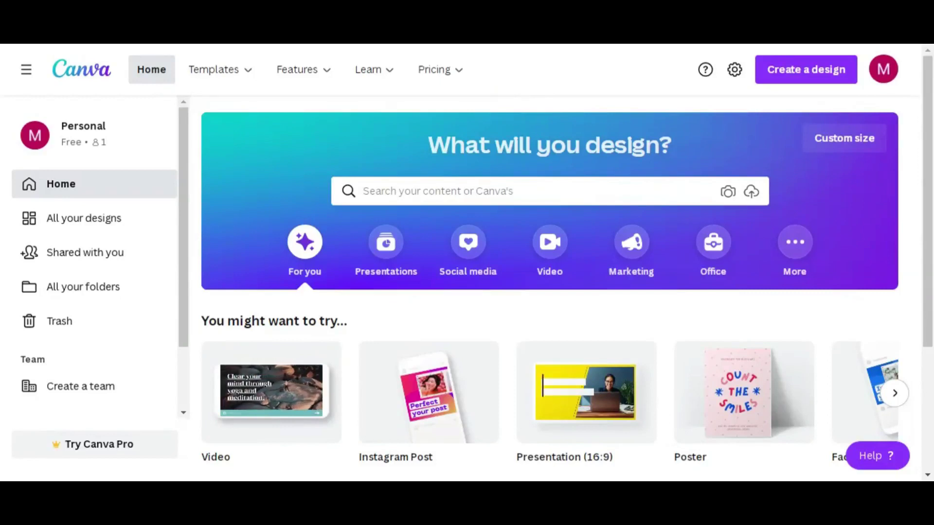
Step: Open the Brochures template category under Marketing, and return to the home page
{"action": "mouse_move", "coordinate": [244, 69]}
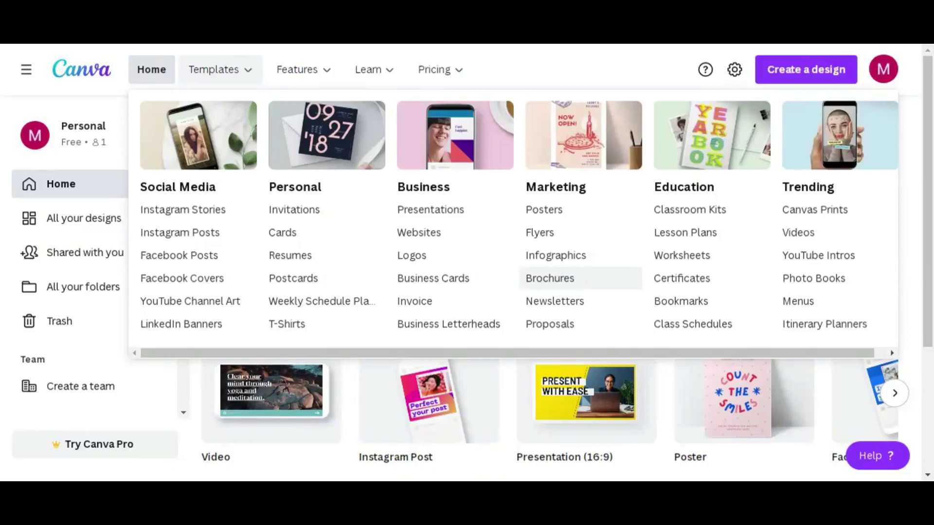
{"action": "left_click", "coordinate": [550, 278]}
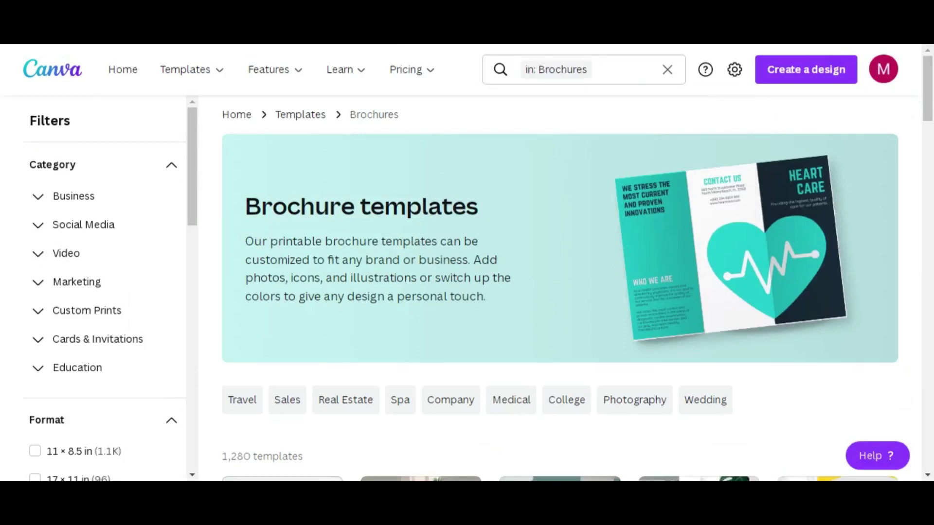
{"action": "left_click", "coordinate": [124, 70]}
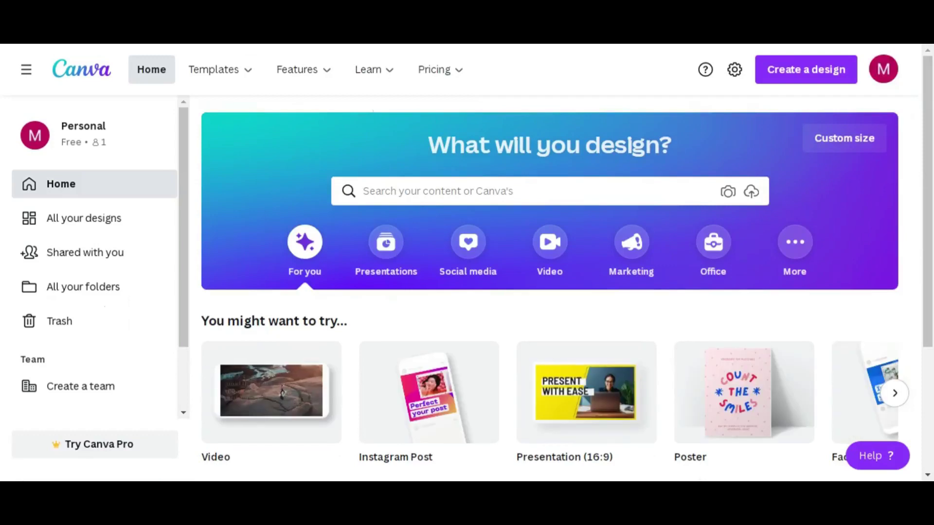
Step: Search the templates for "brochure" and open the results for the plain brochure suggestion
{"action": "left_click", "coordinate": [363, 191]}
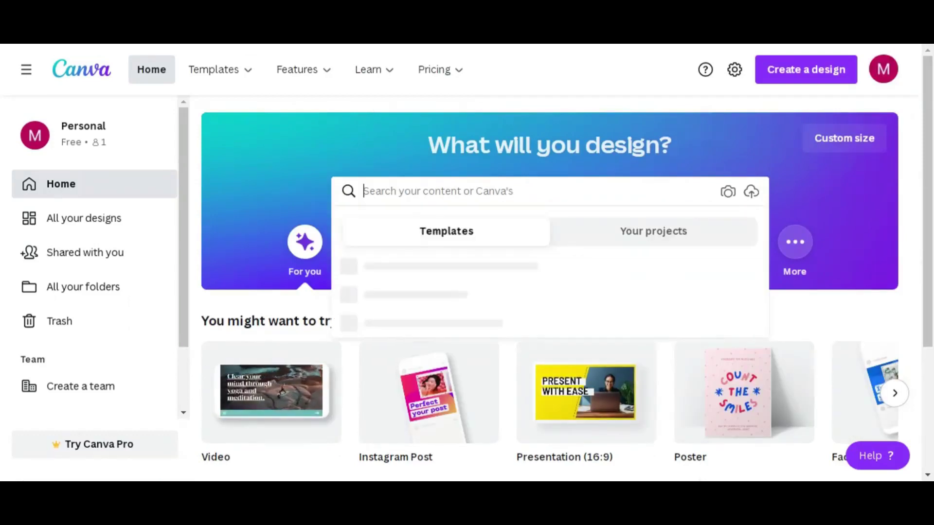
{"action": "type", "text": "BR"}
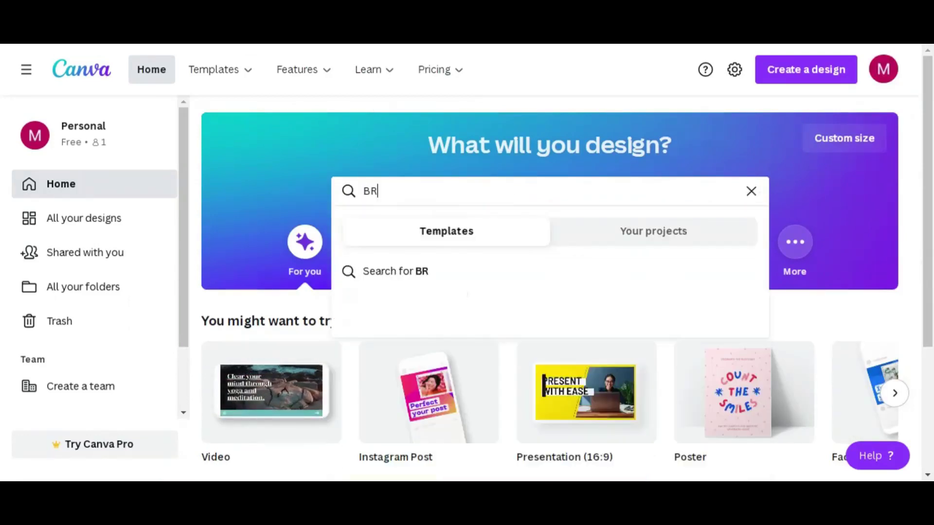
{"action": "type", "text": "OCHURE"}
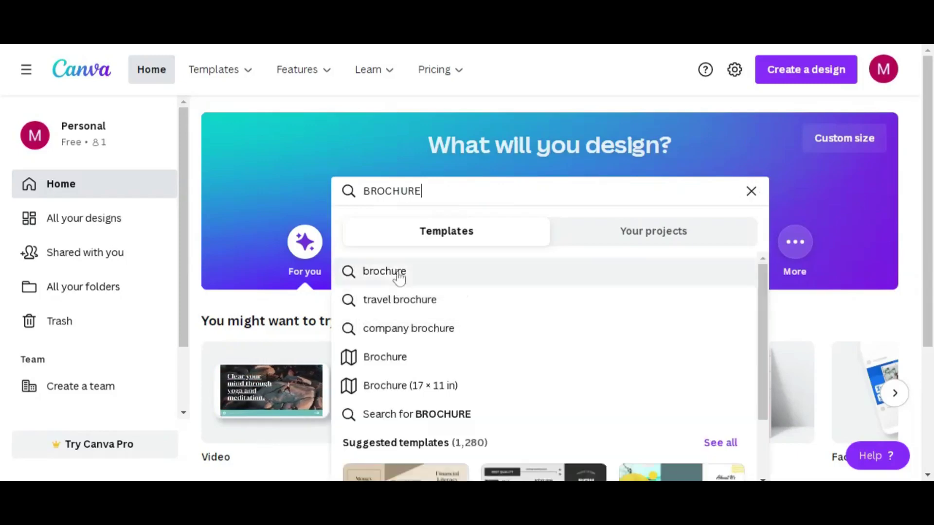
{"action": "left_click", "coordinate": [399, 276]}
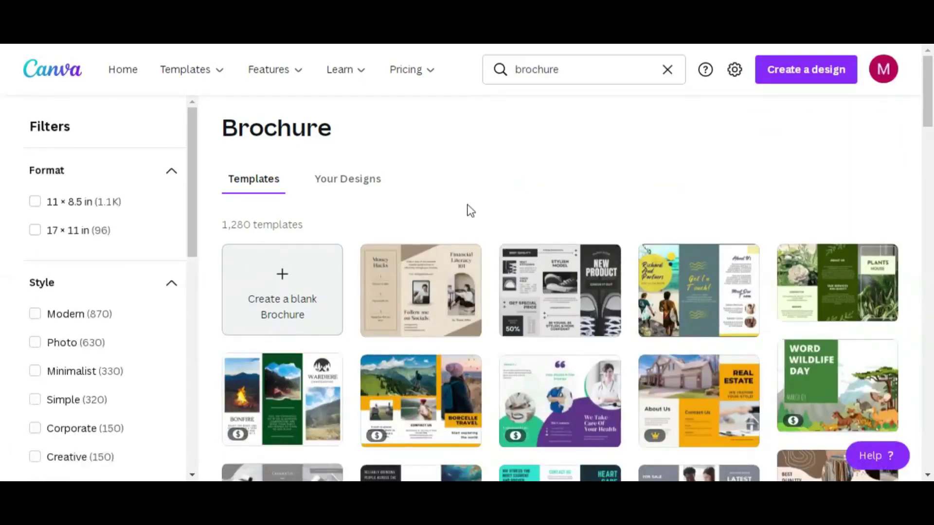
Step: Filter the brochure templates by price to show only the free ones
{"action": "scroll", "coordinate": [488, 236], "scroll_direction": "down", "scroll_amount": 7}
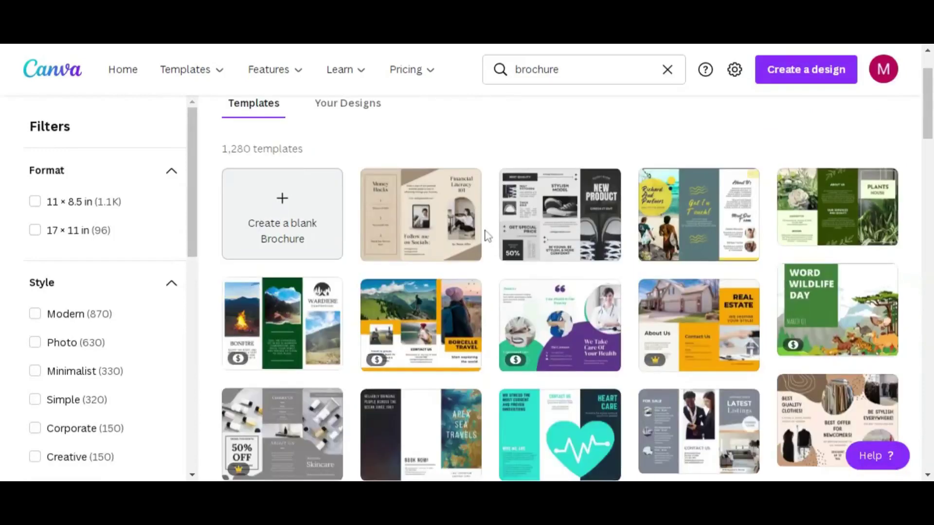
{"action": "scroll", "coordinate": [488, 236], "scroll_direction": "down", "scroll_amount": 2}
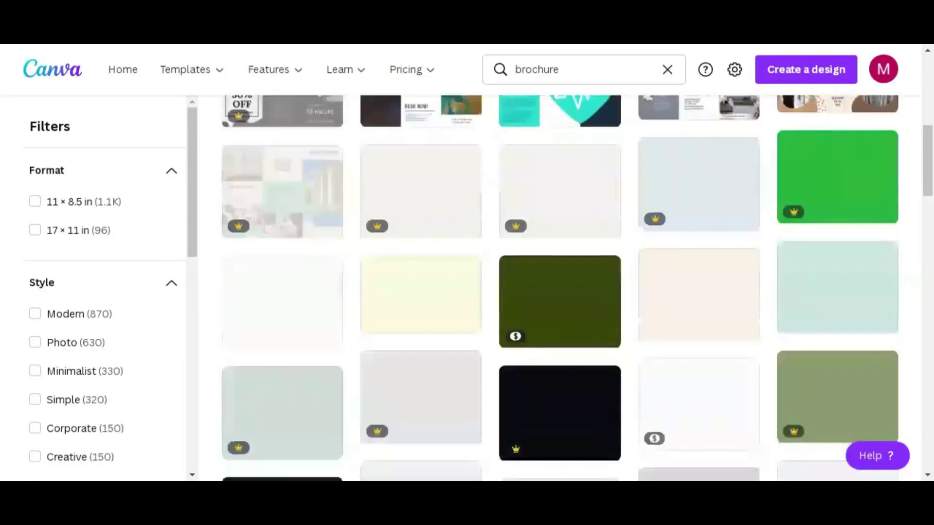
{"action": "scroll", "coordinate": [488, 236], "scroll_direction": "up", "scroll_amount": 10}
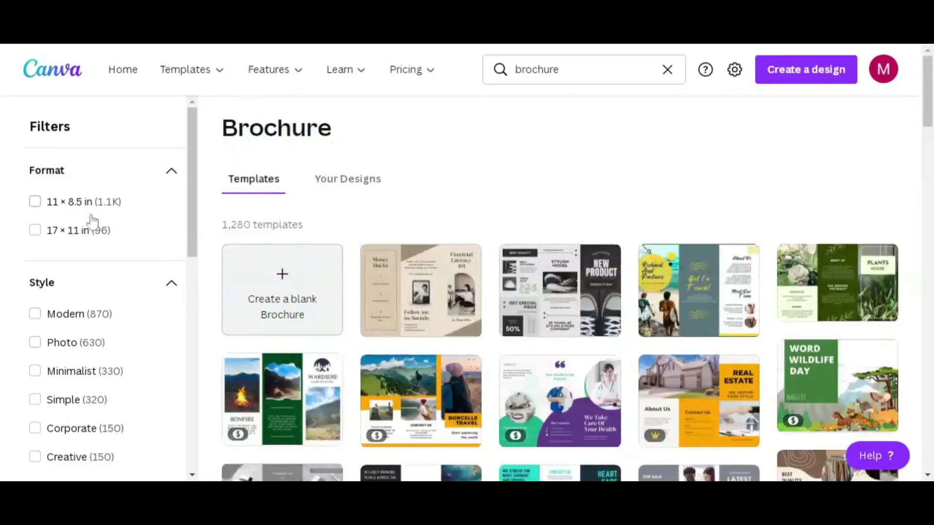
{"action": "scroll", "coordinate": [92, 222], "scroll_direction": "down", "scroll_amount": 8}
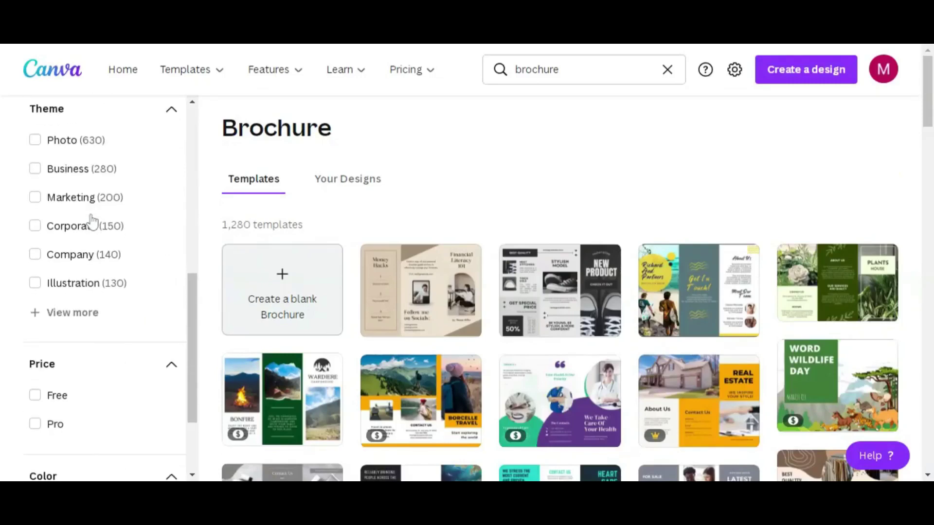
{"action": "scroll", "coordinate": [92, 221], "scroll_direction": "down", "scroll_amount": 3}
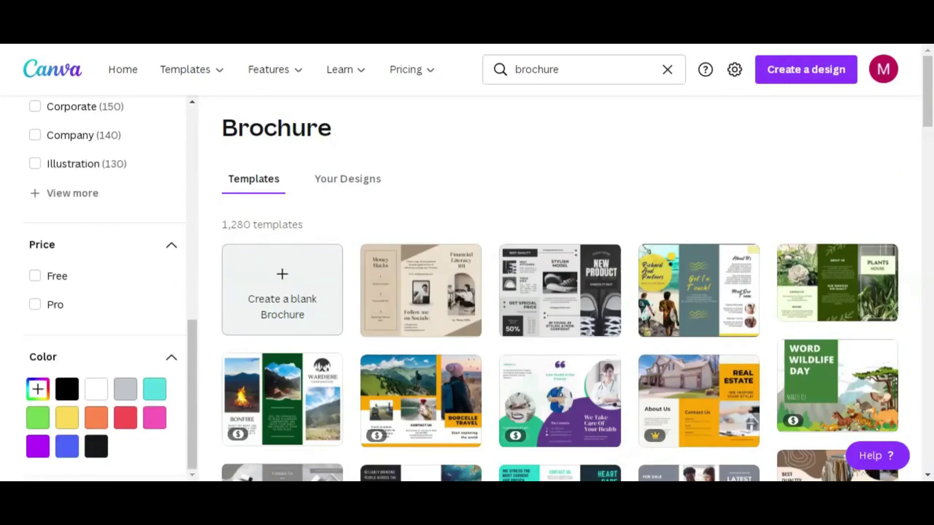
{"action": "scroll", "coordinate": [559, 292], "scroll_direction": "down", "scroll_amount": 2}
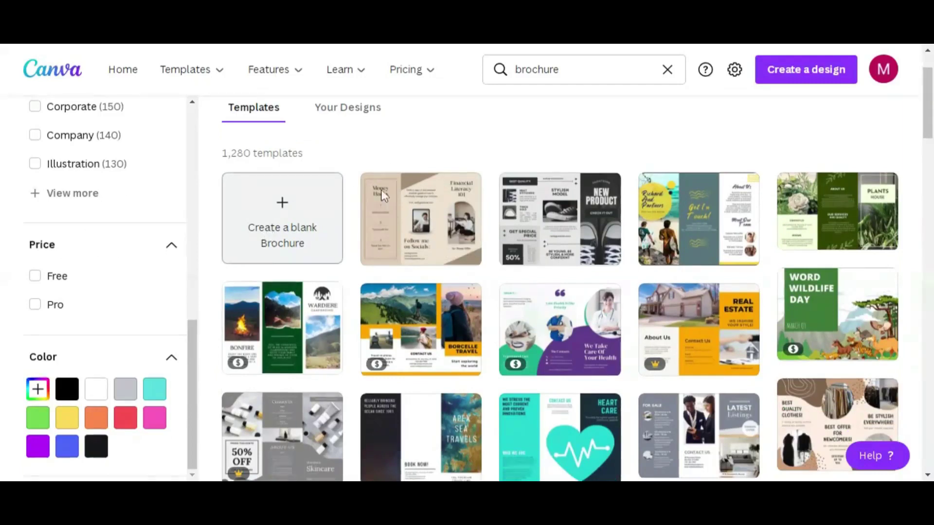
{"action": "mouse_move", "coordinate": [467, 302]}
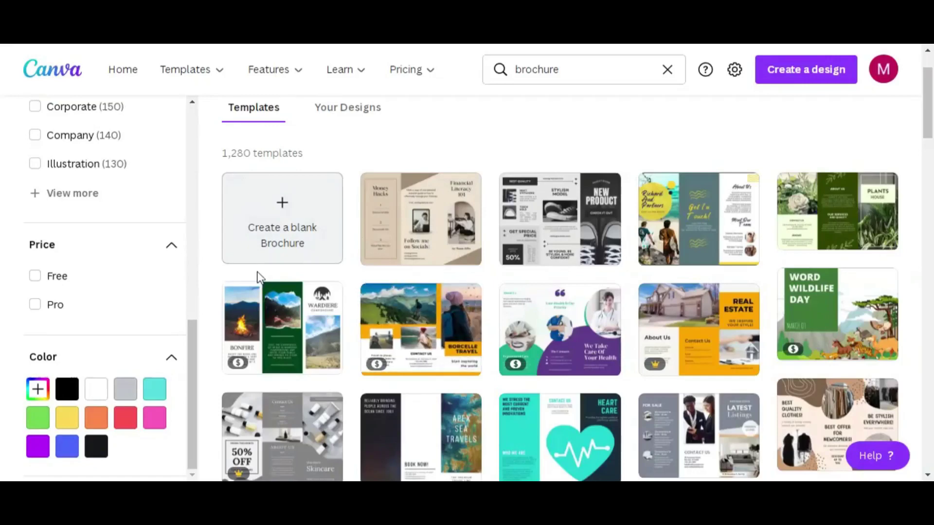
{"action": "left_click", "coordinate": [35, 277]}
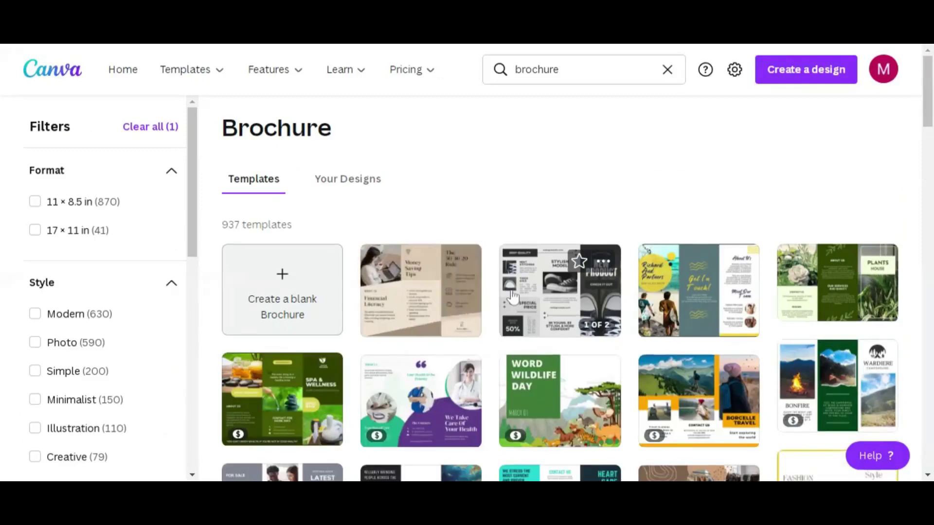
Step: Look through the filtered brochure templates to compare the available layouts and styles
{"action": "scroll", "coordinate": [512, 296], "scroll_direction": "down", "scroll_amount": 4}
{"action": "scroll", "coordinate": [512, 296], "scroll_direction": "down", "scroll_amount": 5}
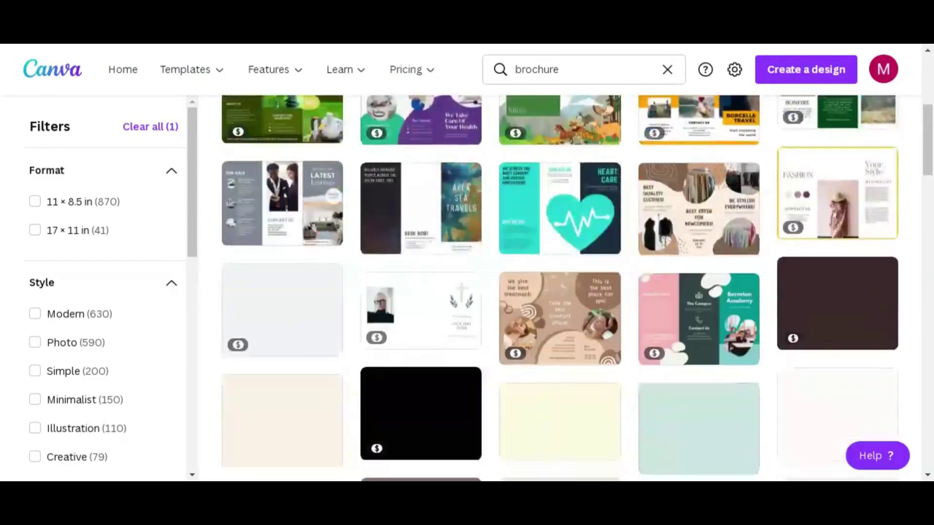
{"action": "scroll", "coordinate": [512, 296], "scroll_direction": "down", "scroll_amount": 1}
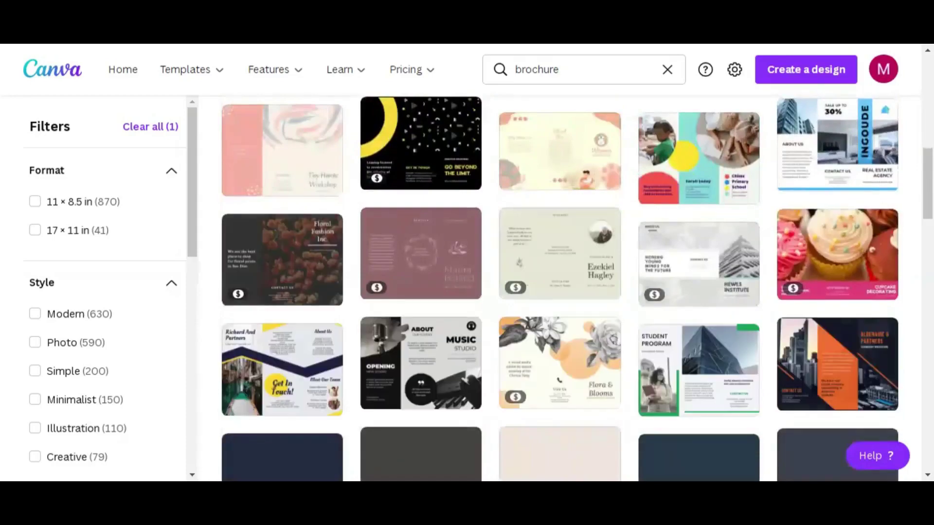
{"action": "scroll", "coordinate": [512, 296], "scroll_direction": "down", "scroll_amount": 1}
{"action": "scroll", "coordinate": [512, 296], "scroll_direction": "down", "scroll_amount": 3}
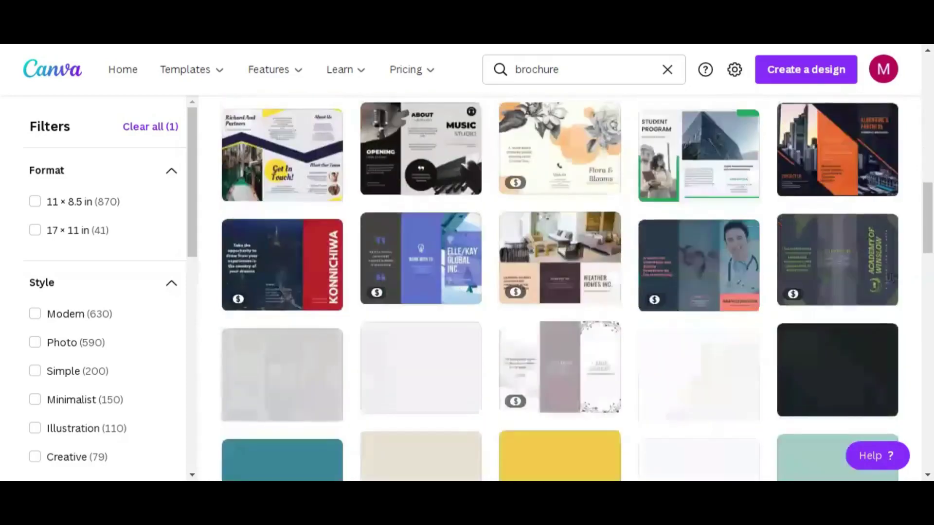
{"action": "scroll", "coordinate": [512, 296], "scroll_direction": "down", "scroll_amount": 3}
{"action": "scroll", "coordinate": [512, 296], "scroll_direction": "up", "scroll_amount": 1}
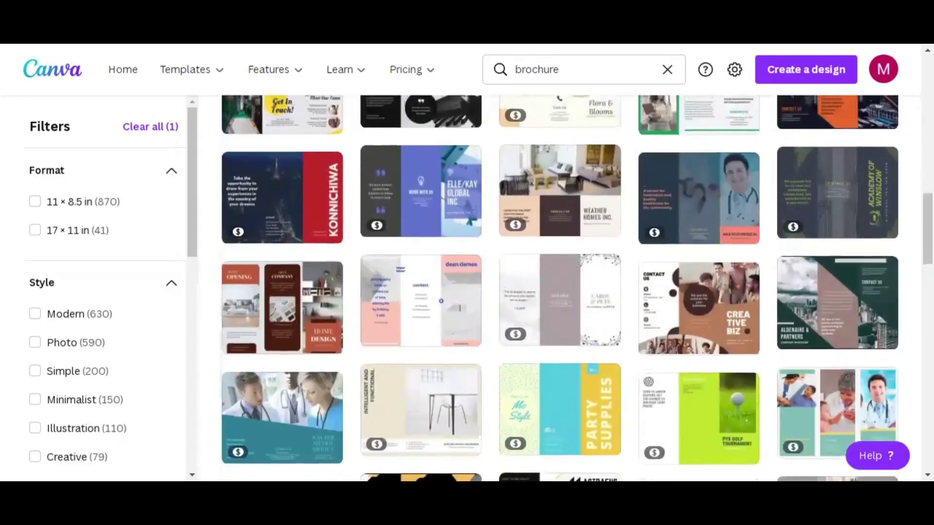
{"action": "scroll", "coordinate": [512, 296], "scroll_direction": "up", "scroll_amount": 5}
{"action": "scroll", "coordinate": [512, 296], "scroll_direction": "up", "scroll_amount": 7}
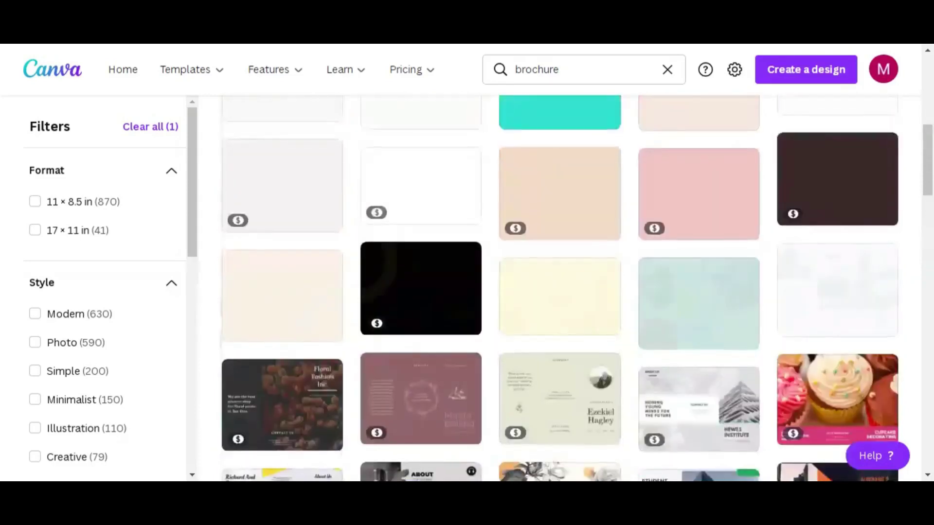
{"action": "scroll", "coordinate": [512, 296], "scroll_direction": "up", "scroll_amount": 1}
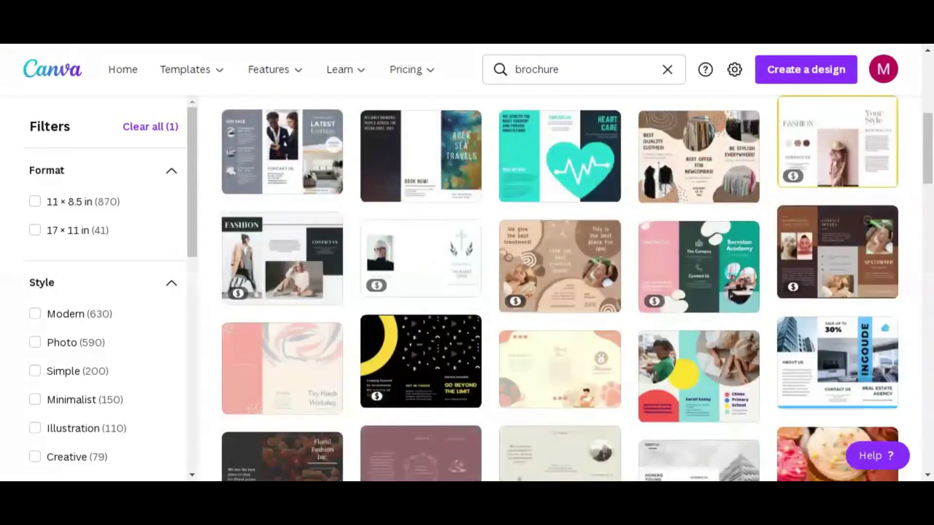
Step: Find the free Great Designs graphic design studio brochure template and open it for editing
{"action": "scroll", "coordinate": [559, 286], "scroll_direction": "down", "scroll_amount": 1}
{"action": "scroll", "coordinate": [560, 287], "scroll_direction": "down", "scroll_amount": 2}
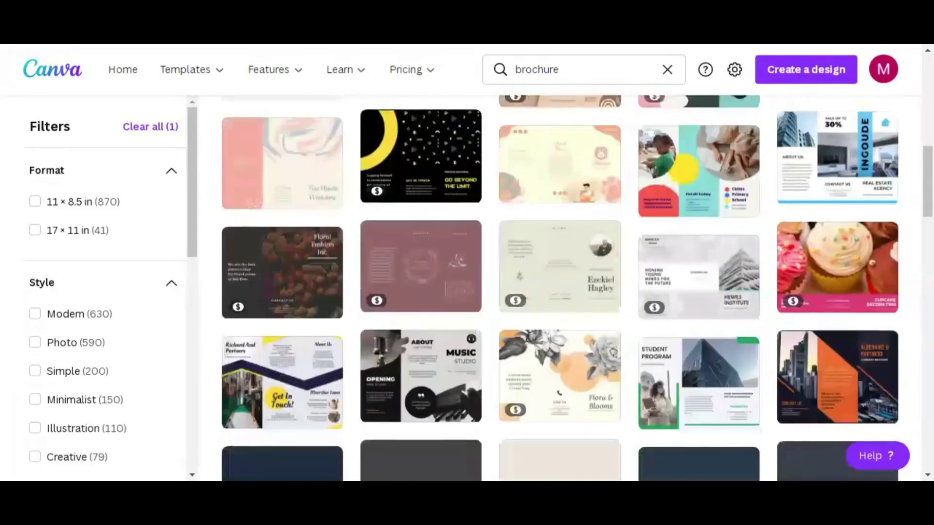
{"action": "scroll", "coordinate": [559, 287], "scroll_direction": "down", "scroll_amount": 2}
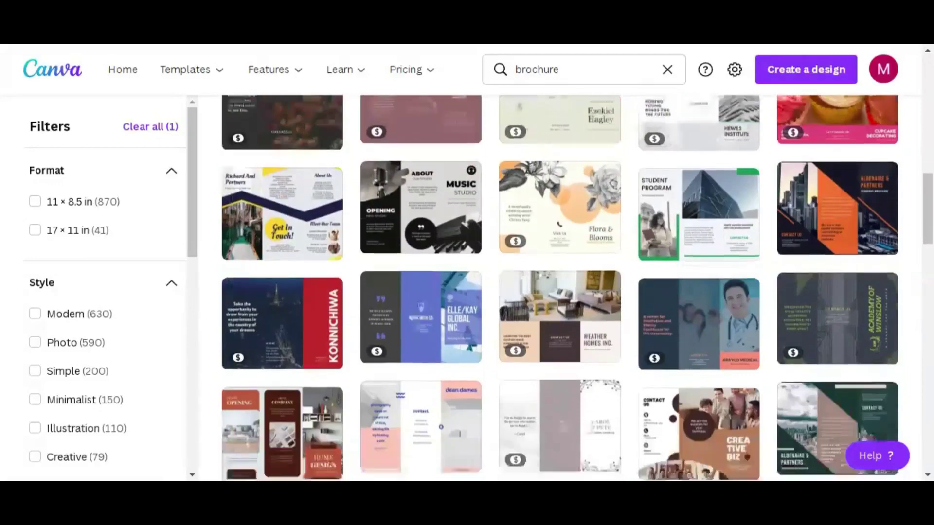
{"action": "scroll", "coordinate": [560, 287], "scroll_direction": "down", "scroll_amount": 2}
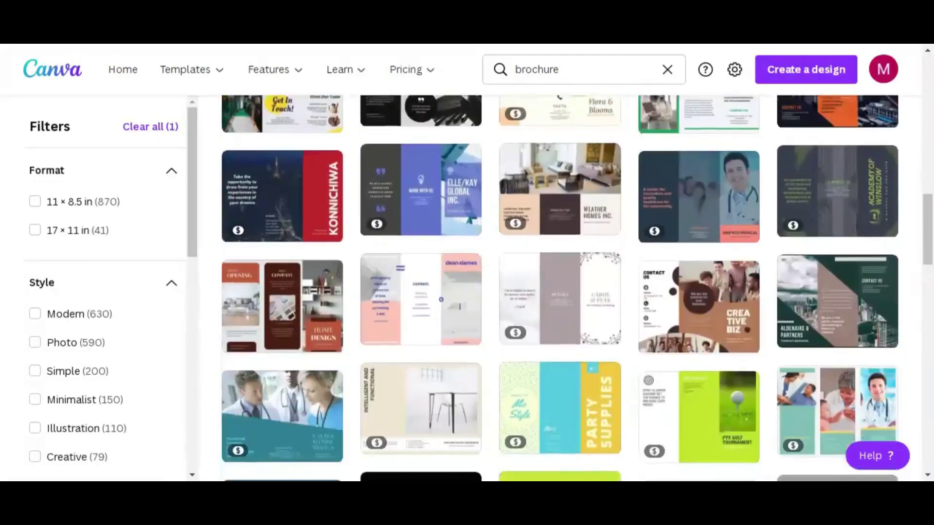
{"action": "scroll", "coordinate": [559, 286], "scroll_direction": "down", "scroll_amount": 3}
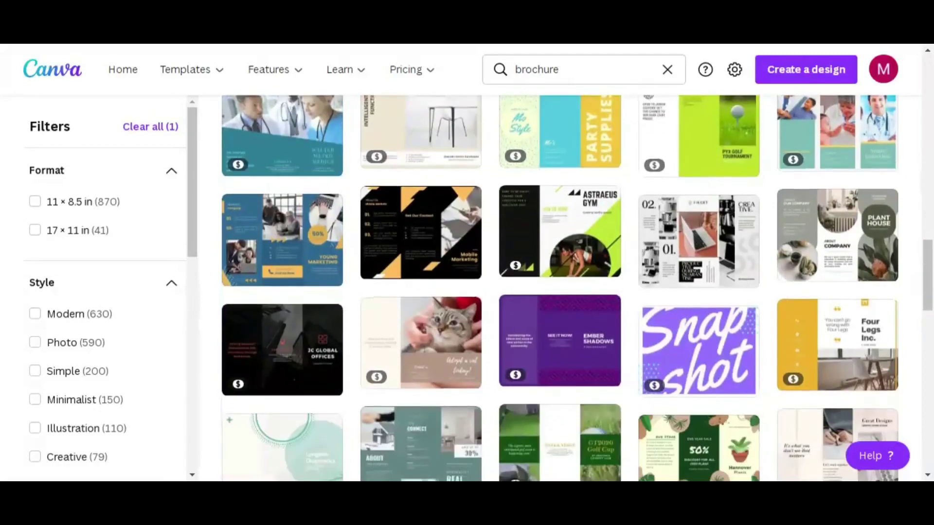
{"action": "scroll", "coordinate": [559, 287], "scroll_direction": "down", "scroll_amount": 1}
{"action": "scroll", "coordinate": [559, 287], "scroll_direction": "down", "scroll_amount": 1}
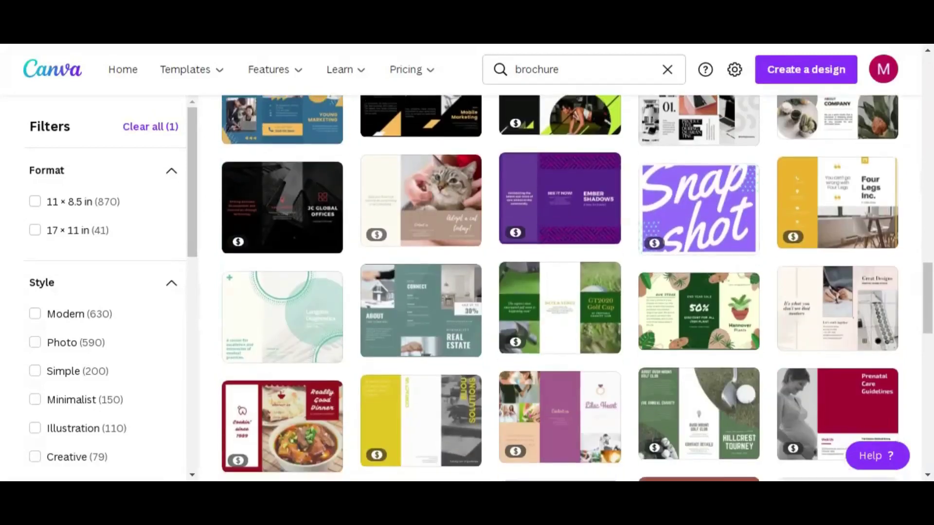
{"action": "scroll", "coordinate": [559, 287], "scroll_direction": "up", "scroll_amount": 1}
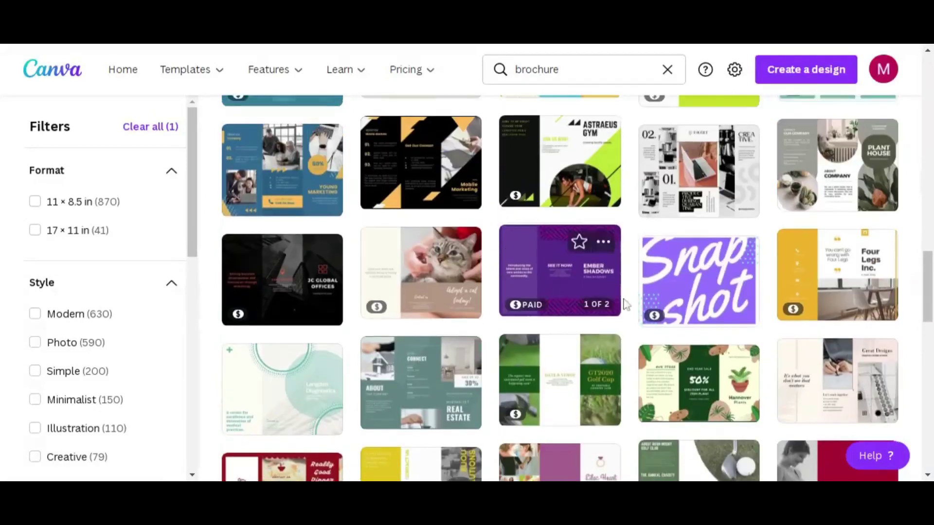
{"action": "mouse_move", "coordinate": [821, 360]}
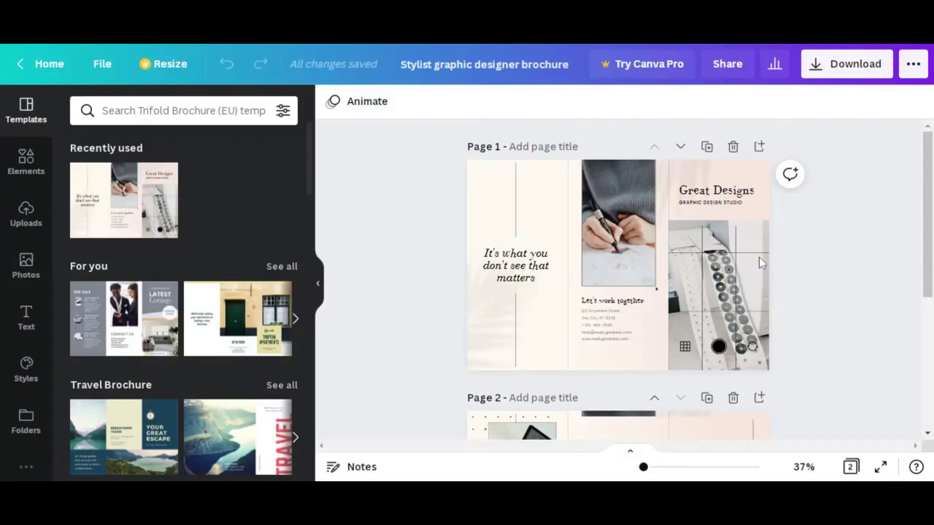
Step: Examine both pages of the Great Designs brochure, enlarged to 51% and in full screen
{"action": "scroll", "coordinate": [761, 263], "scroll_direction": "down", "scroll_amount": 5}
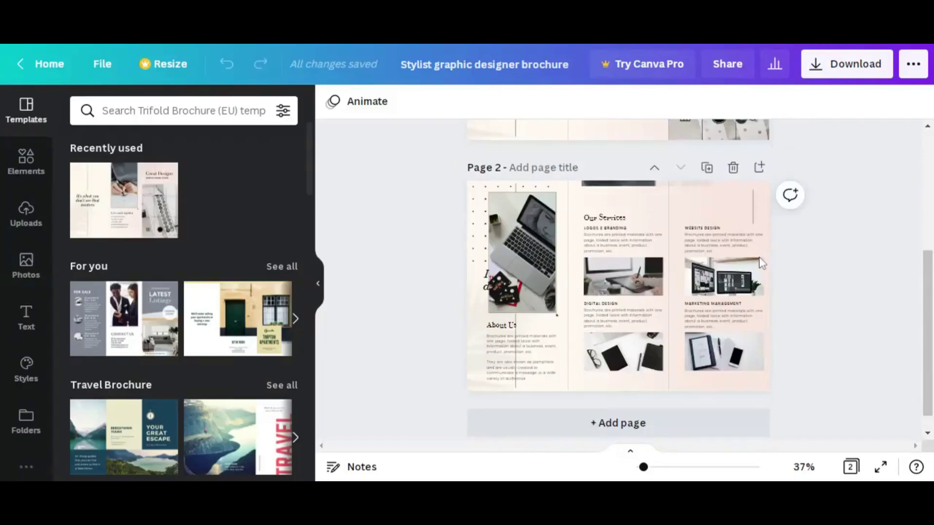
{"action": "scroll", "coordinate": [761, 263], "scroll_direction": "up", "scroll_amount": 5}
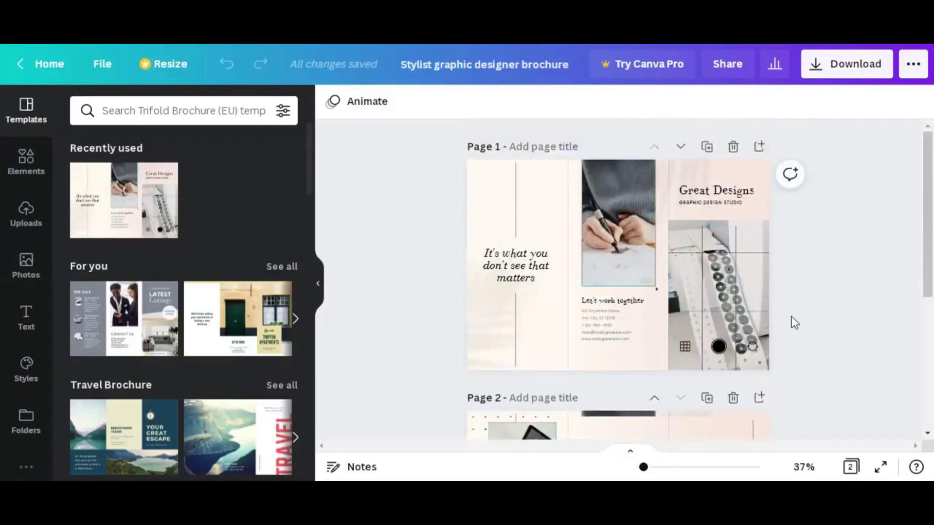
{"action": "scroll", "coordinate": [794, 322], "scroll_direction": "down", "scroll_amount": 5}
{"action": "scroll", "coordinate": [794, 323], "scroll_direction": "up", "scroll_amount": 3}
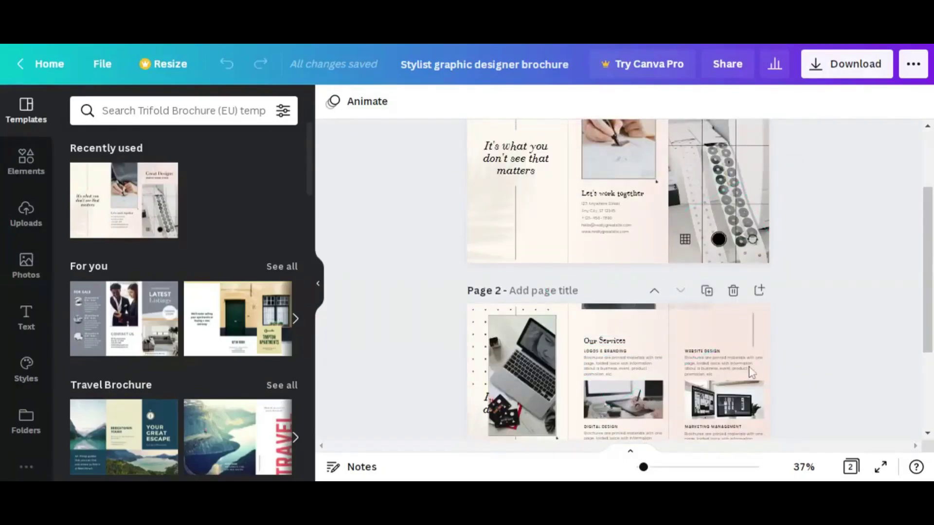
{"action": "mouse_move", "coordinate": [645, 468]}
{"action": "left_mouse_down"}
{"action": "mouse_move", "coordinate": [660, 470]}
{"action": "mouse_move", "coordinate": [648, 471]}
{"action": "left_mouse_up"}
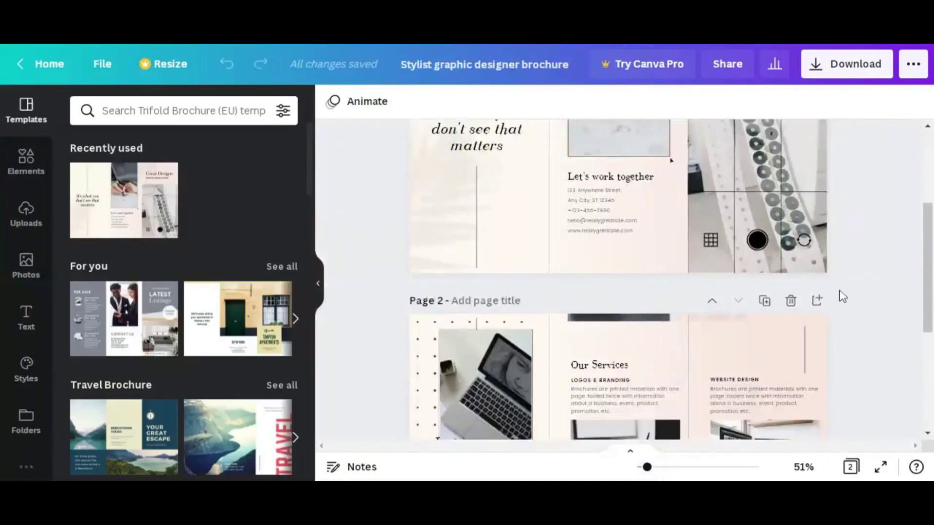
{"action": "scroll", "coordinate": [618, 279], "scroll_direction": "up", "scroll_amount": 4}
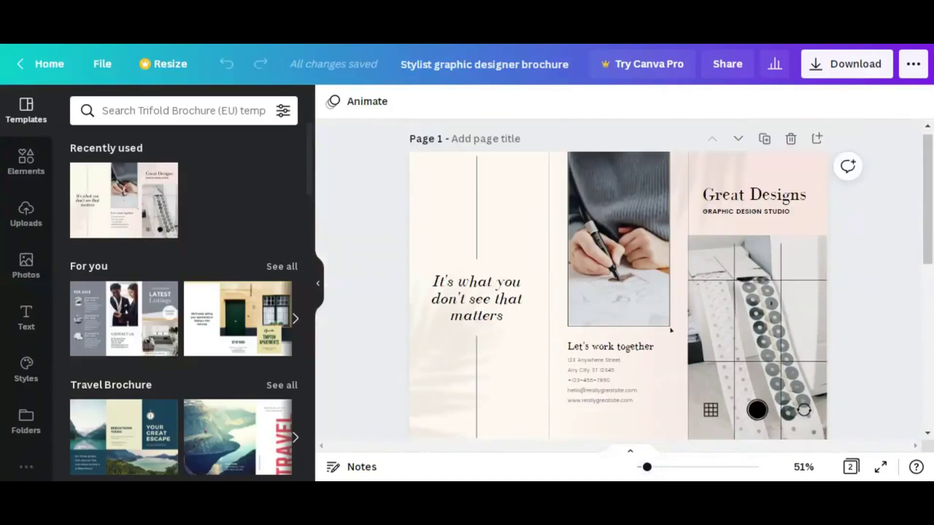
{"action": "scroll", "coordinate": [880, 446], "scroll_direction": "down", "scroll_amount": 2}
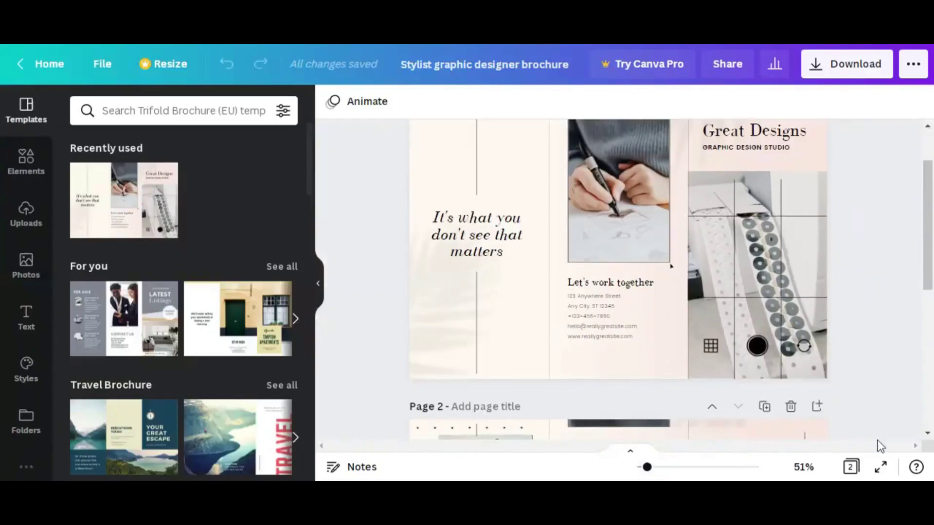
{"action": "left_click", "coordinate": [881, 468]}
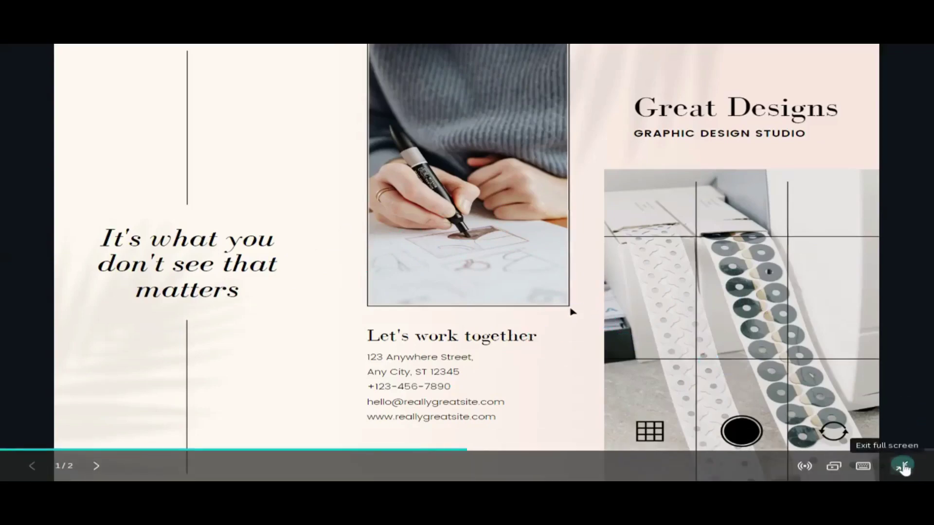
Step: Leave the full-screen view and replace the "Great Designs" title on the page 1 cover with "IMPRESSO DESIGNS"
{"action": "key", "text": "Escape"}
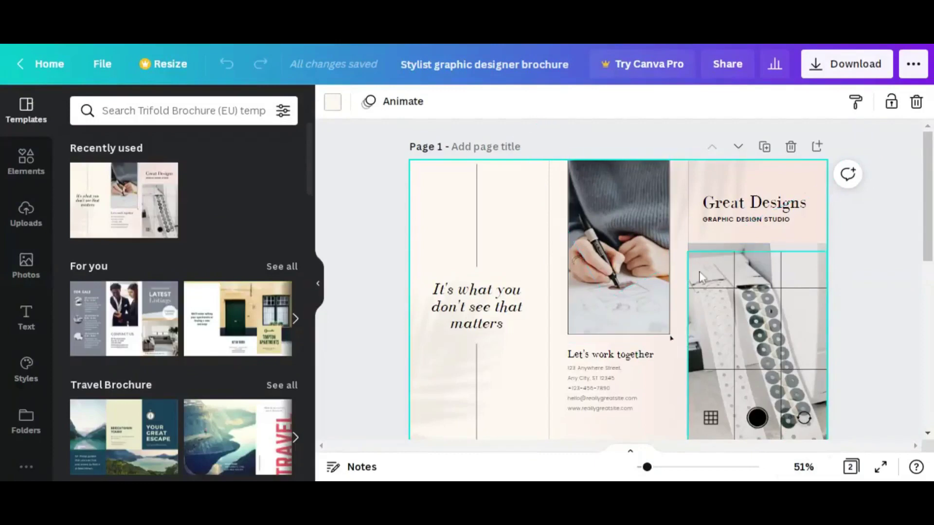
{"action": "scroll", "coordinate": [701, 277], "scroll_direction": "down", "scroll_amount": 4}
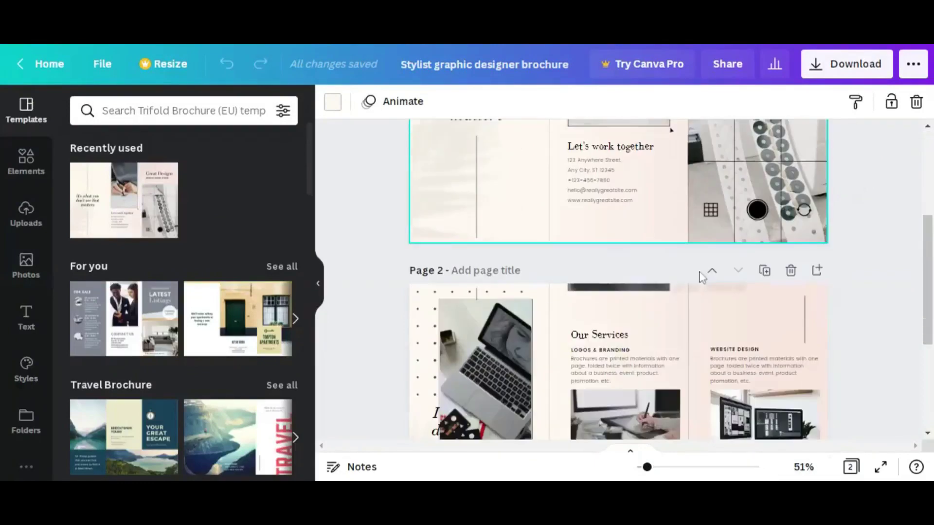
{"action": "scroll", "coordinate": [700, 277], "scroll_direction": "up", "scroll_amount": 4}
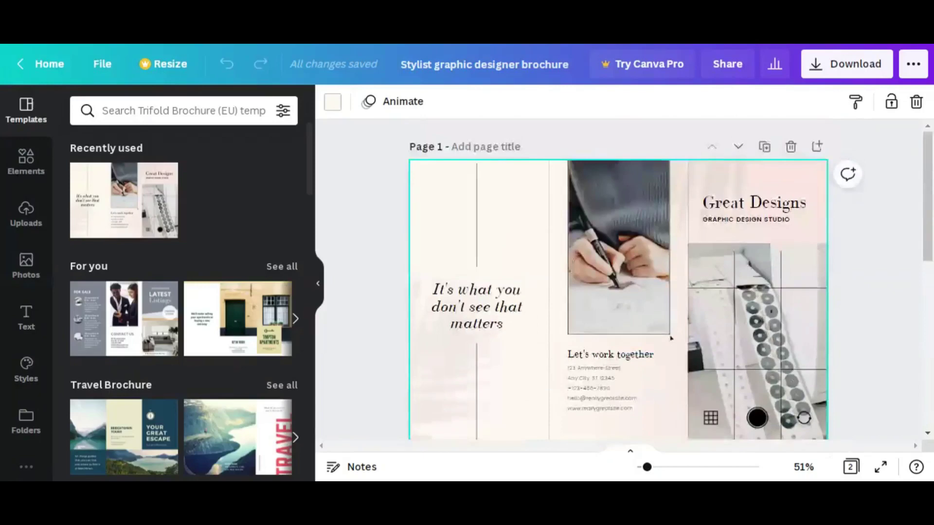
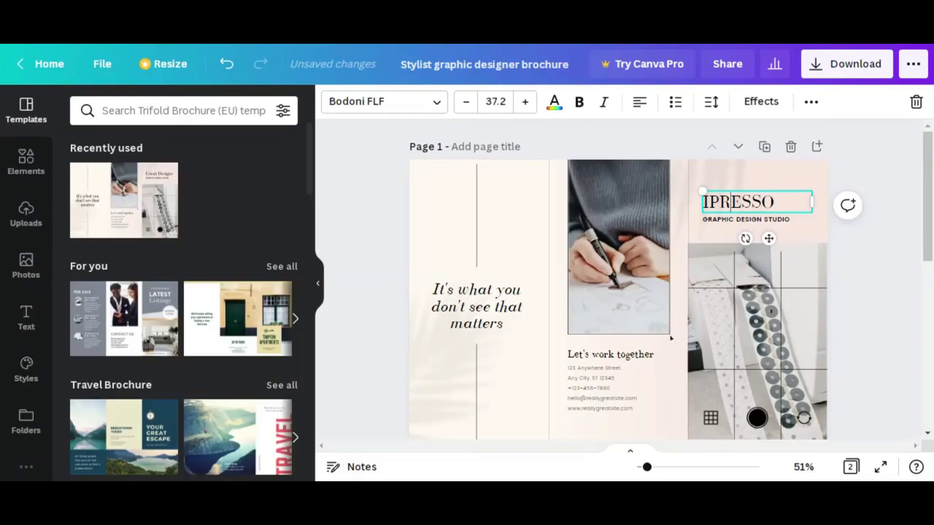
{"action": "type", "text": "MPRESSO "}
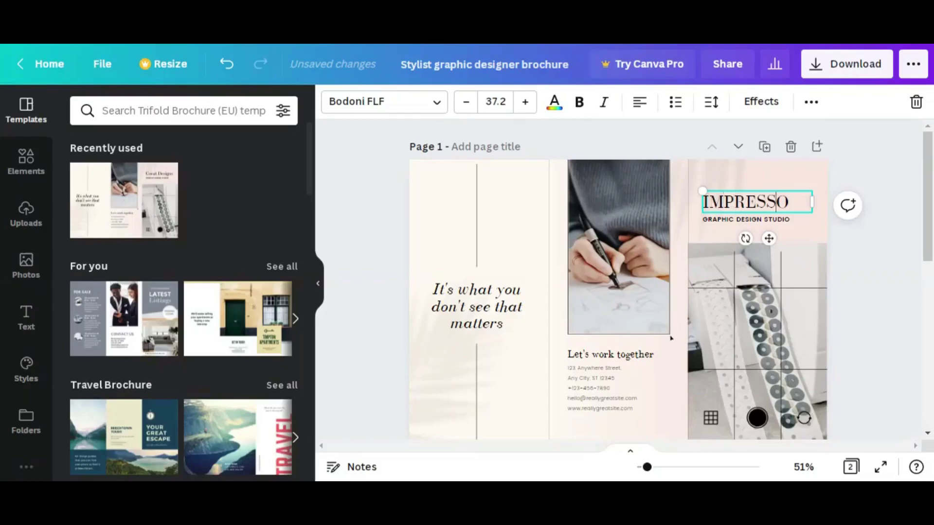
{"action": "type", "text": "DESIGNS"}
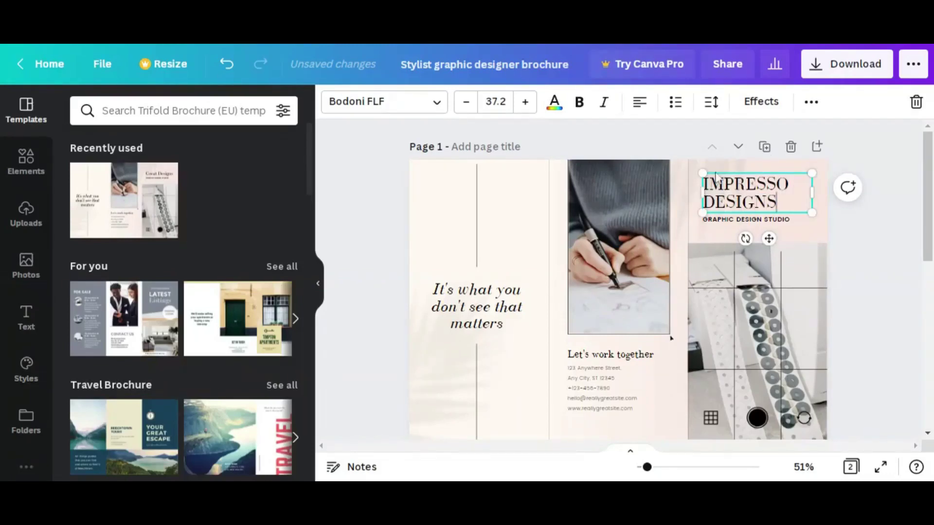
Step: Resize the IMPRESSO DESIGNS title to fit on one line at font size 27.5 and position it above the subtitle
{"action": "left_click_drag", "start_coordinate": [690, 172], "coordinate": [686, 167]}
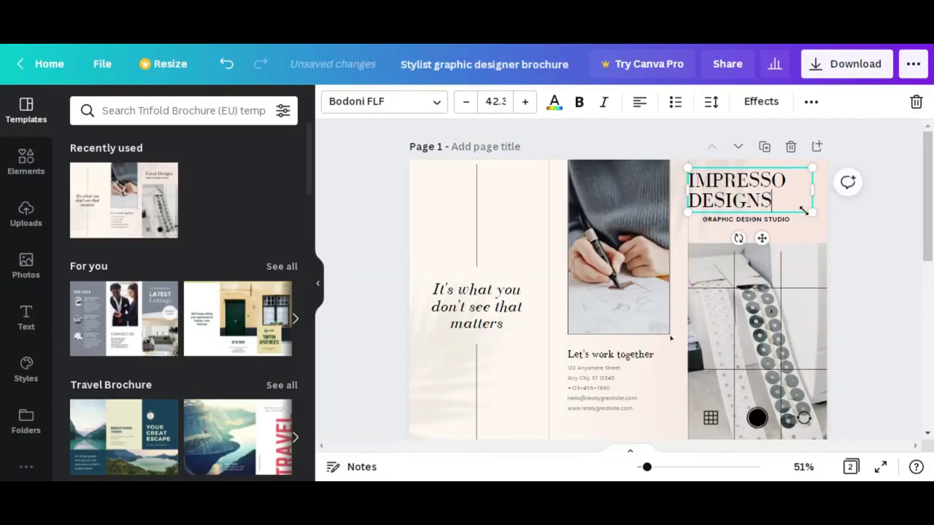
{"action": "left_click_drag", "start_coordinate": [803, 211], "coordinate": [815, 186]}
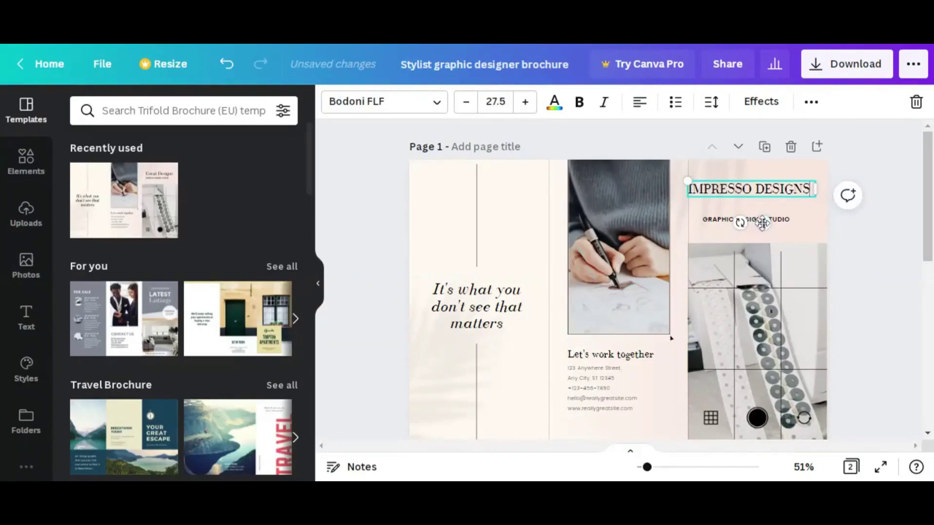
{"action": "mouse_move", "coordinate": [763, 229]}
{"action": "left_mouse_down"}
{"action": "mouse_move", "coordinate": [765, 240]}
{"action": "mouse_move", "coordinate": [765, 231]}
{"action": "left_mouse_up"}
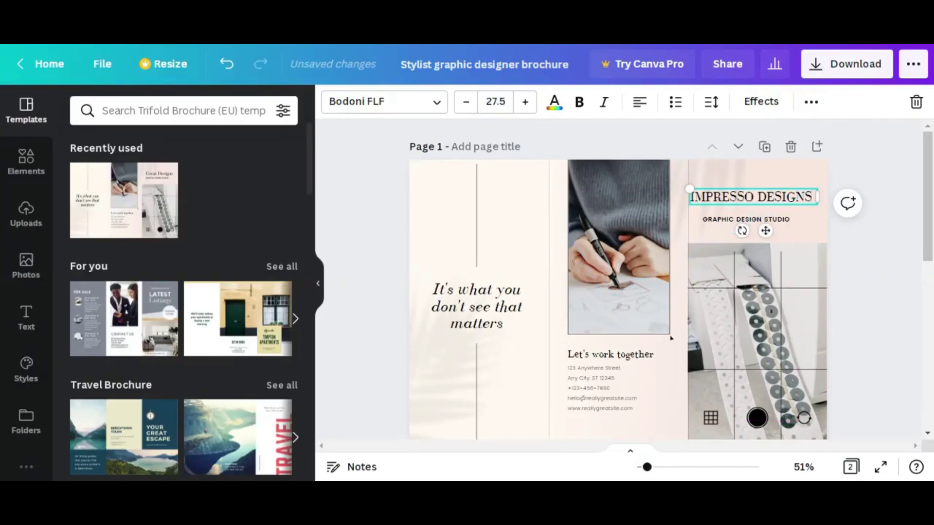
Step: Recolour the IMPRESSO DESIGNS title with the reddish brown from the photo colors and apply the change to all matching black elements
{"action": "key", "text": "ctrl+a"}
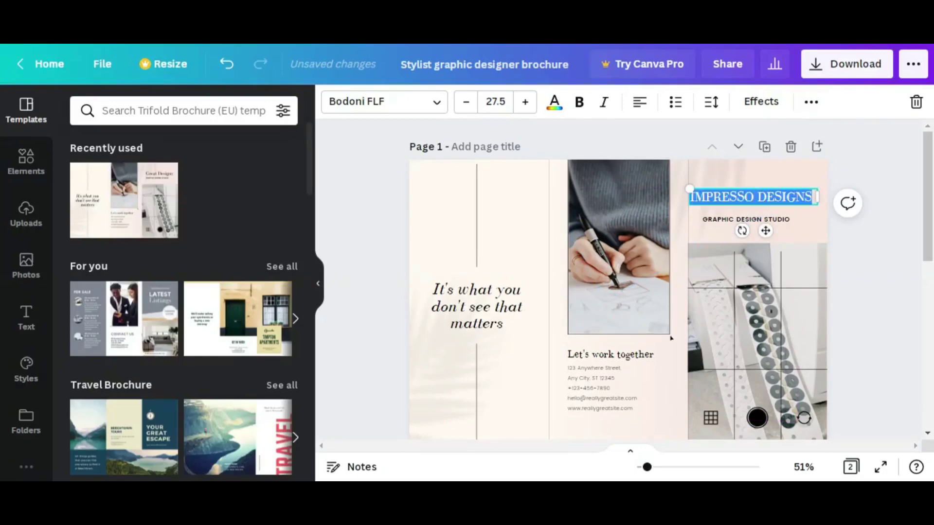
{"action": "left_click", "coordinate": [554, 103]}
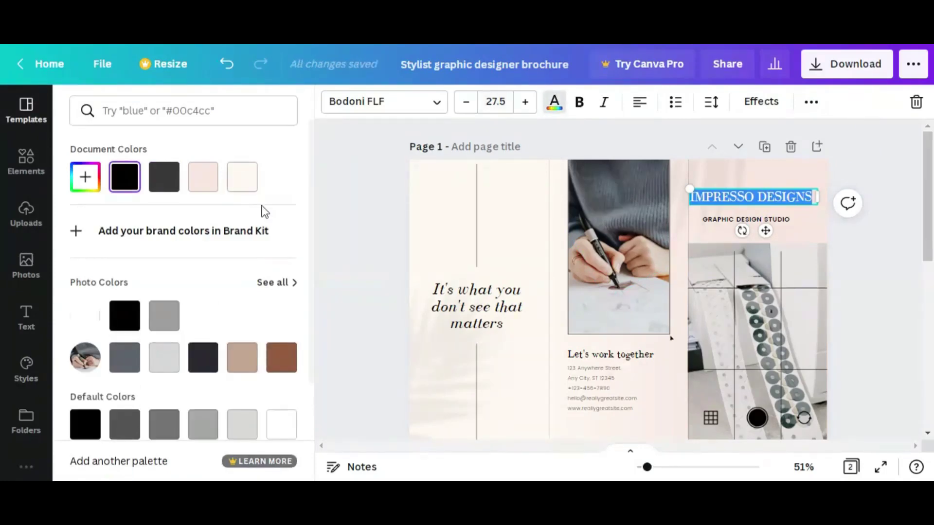
{"action": "left_click", "coordinate": [281, 359]}
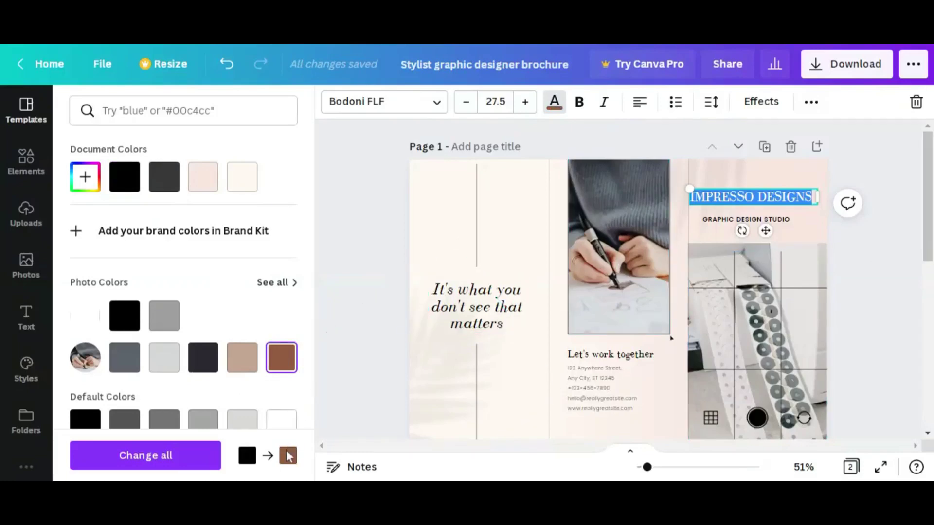
{"action": "left_click", "coordinate": [183, 455]}
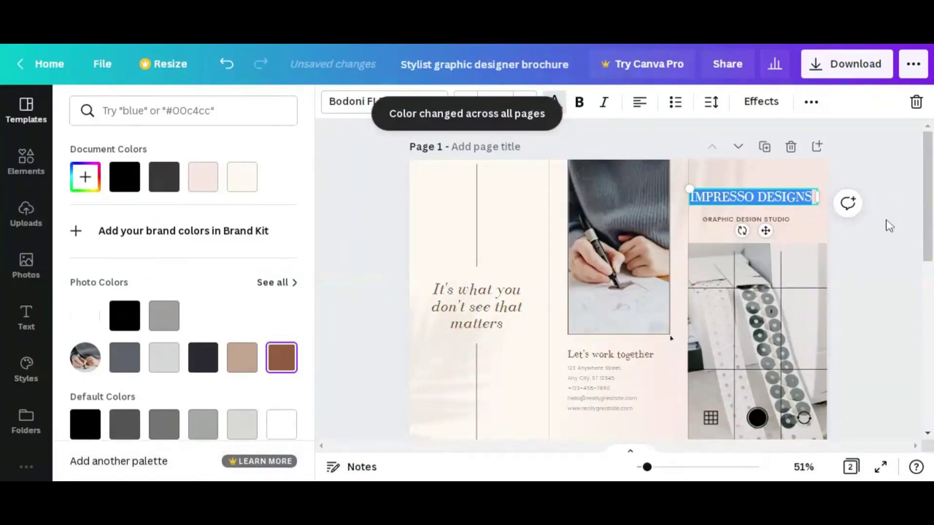
{"action": "key", "text": "Escape"}
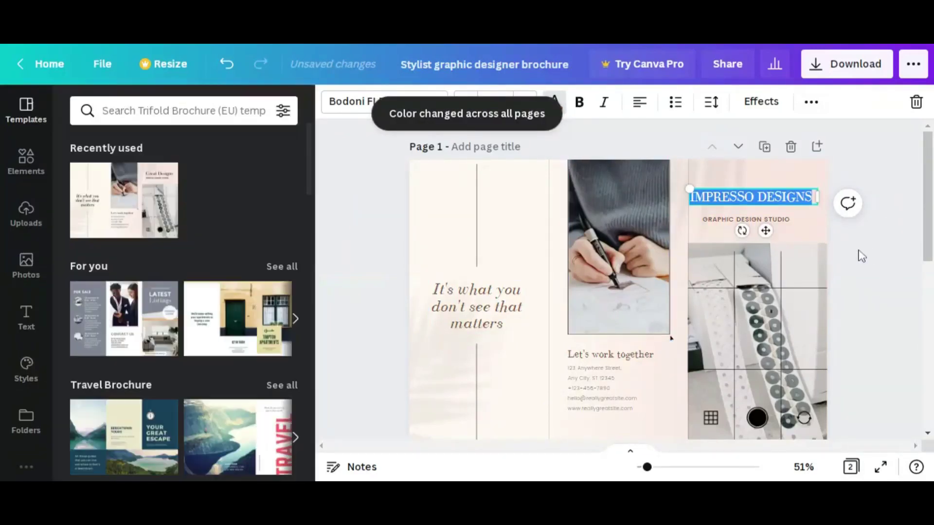
{"action": "left_click", "coordinate": [860, 255]}
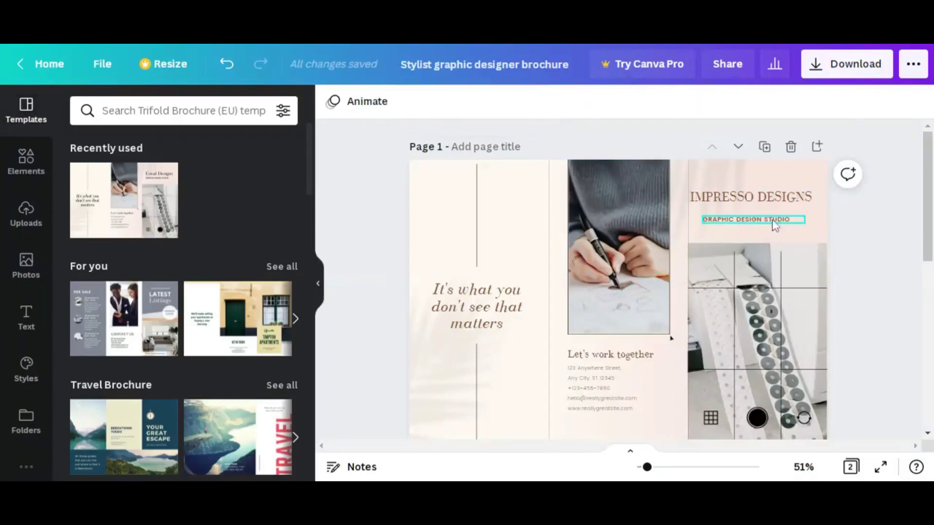
Step: Change the cover subtitle to "GRAPHIC DESIGN EXPERTS"
{"action": "double_click", "coordinate": [771, 221]}
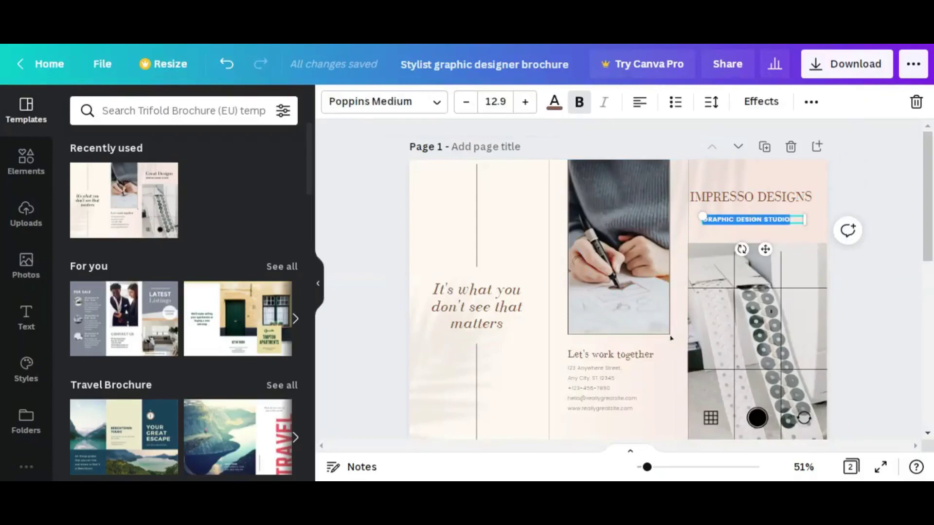
{"action": "key", "text": "Right"}
{"action": "key", "text": "BackSpace"}
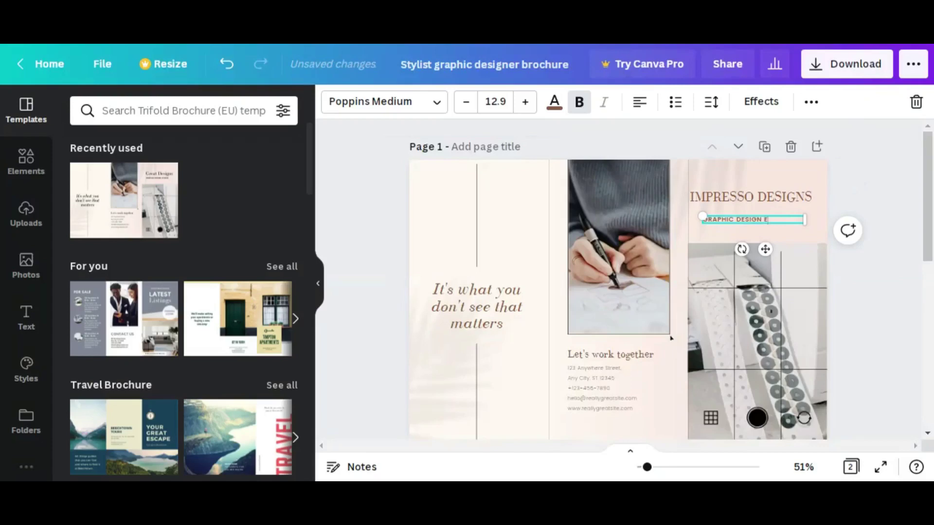
{"action": "type", "text": "EXPERTS"}
{"action": "left_click", "coordinate": [855, 277]}
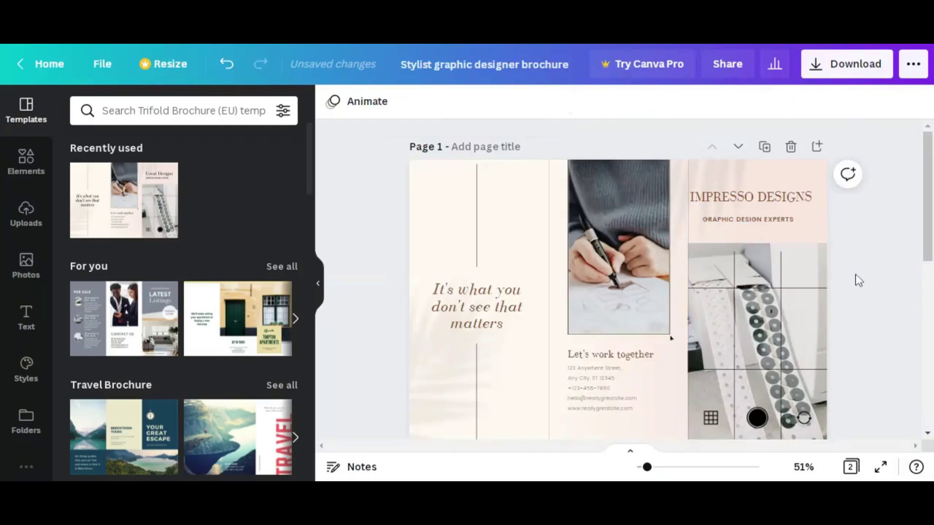
Step: Move the IMPRESSO DESIGNS title down so it sits directly above the subtitle
{"action": "left_click", "coordinate": [749, 225]}
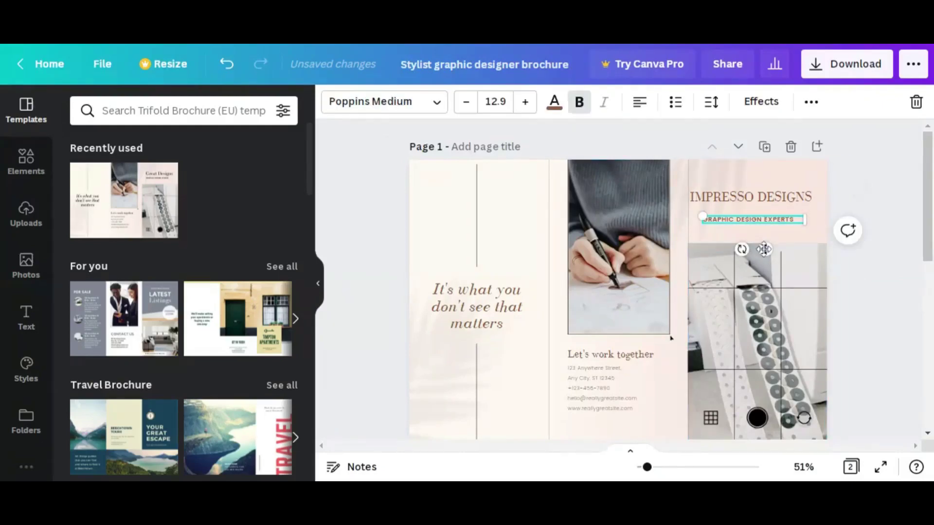
{"action": "left_click", "coordinate": [754, 199]}
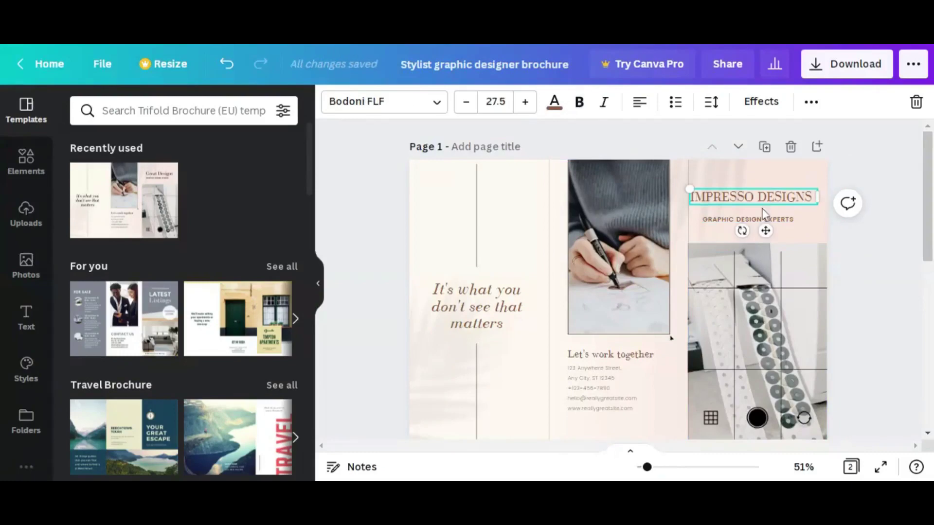
{"action": "left_click_drag", "start_coordinate": [764, 230], "coordinate": [764, 240]}
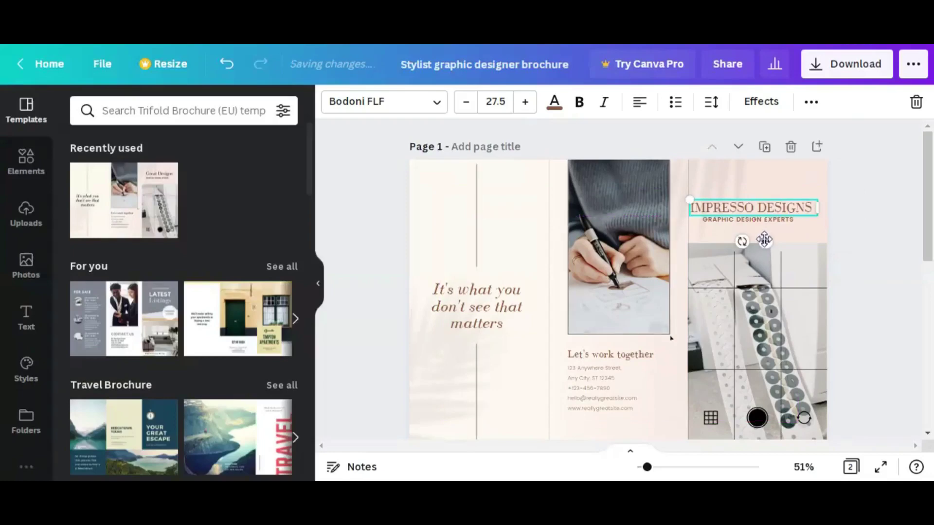
{"action": "left_click", "coordinate": [854, 272]}
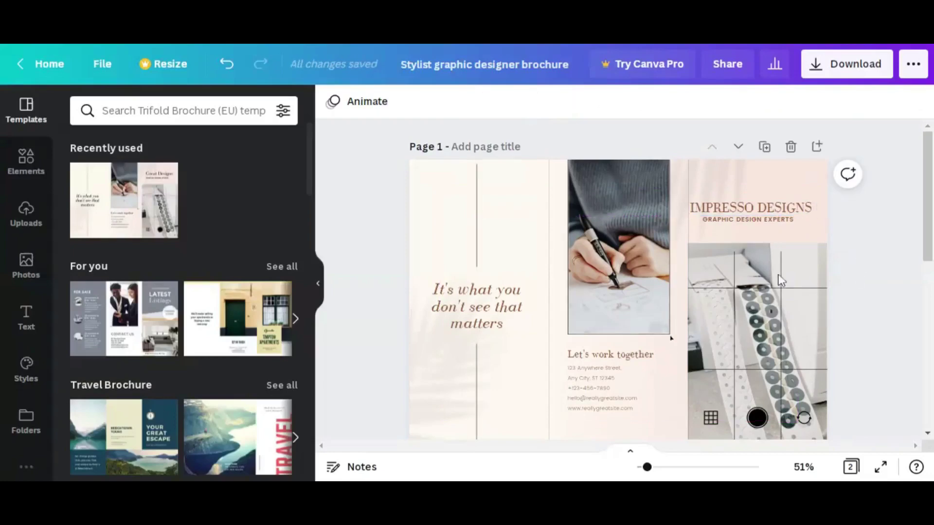
Step: Replace the "Let's work together" heading in the middle panel of page 1 with "CONTACT US"
{"action": "left_click", "coordinate": [618, 357]}
{"action": "left_click", "coordinate": [618, 357]}
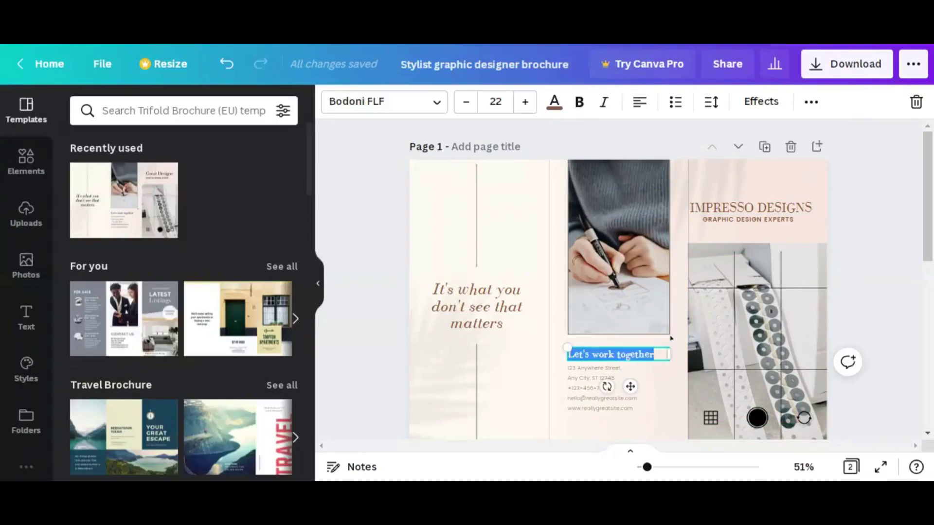
{"action": "type", "text": "CONTACT US"}
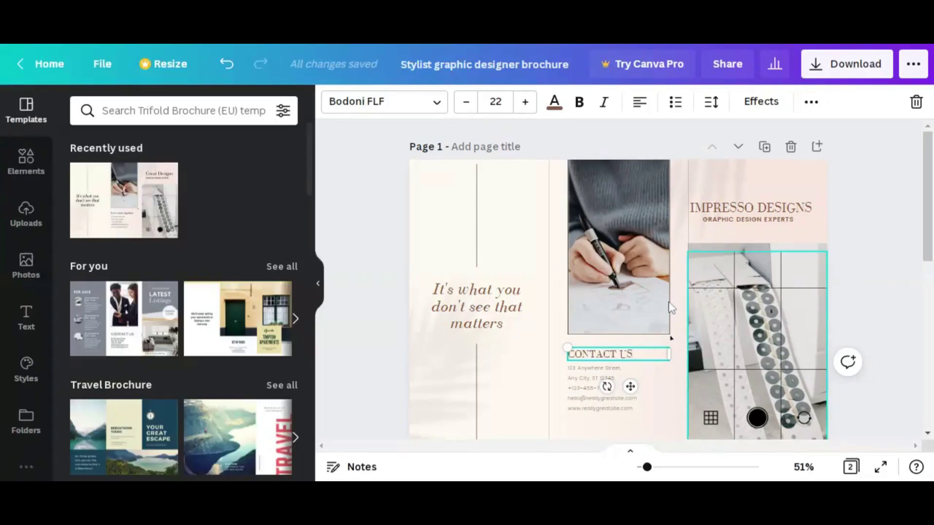
Step: Select the cover panel's large image and search the photo library for "Graphics design free"
{"action": "left_click", "coordinate": [763, 354]}
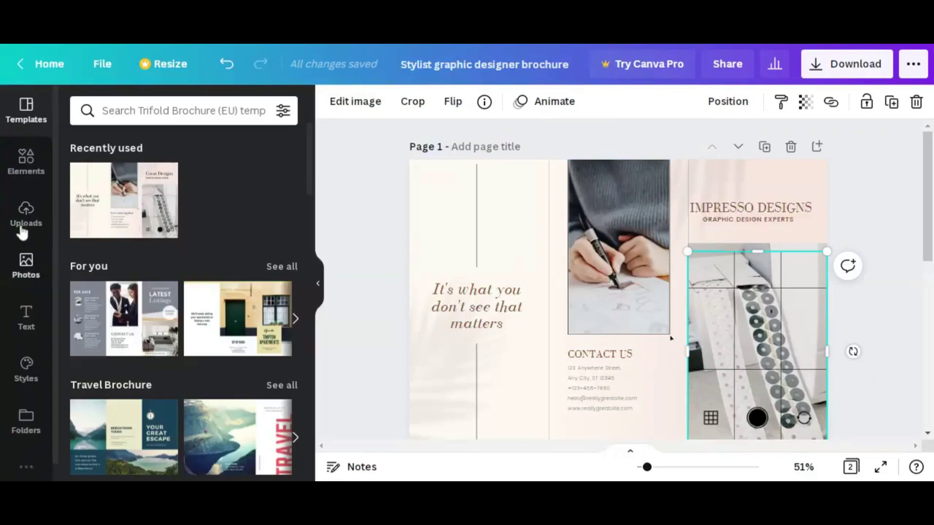
{"action": "left_click", "coordinate": [26, 265]}
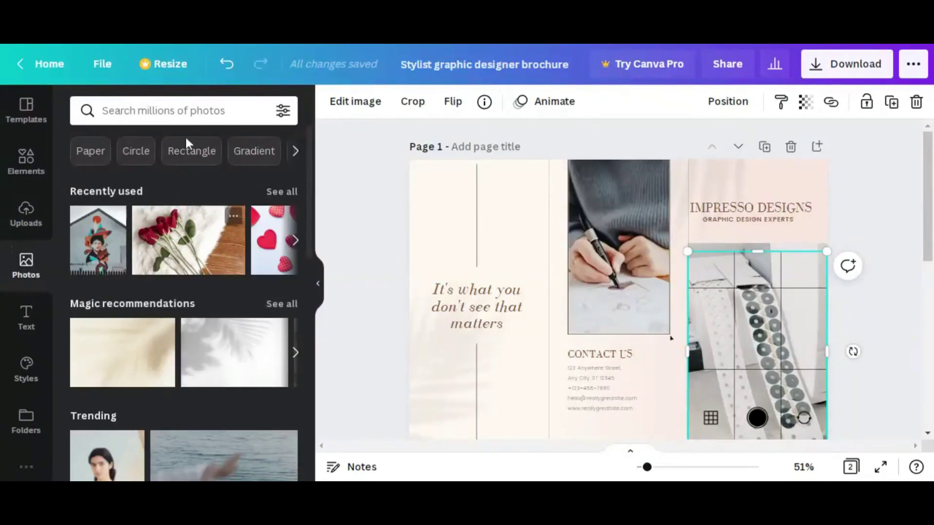
{"action": "left_click", "coordinate": [181, 111]}
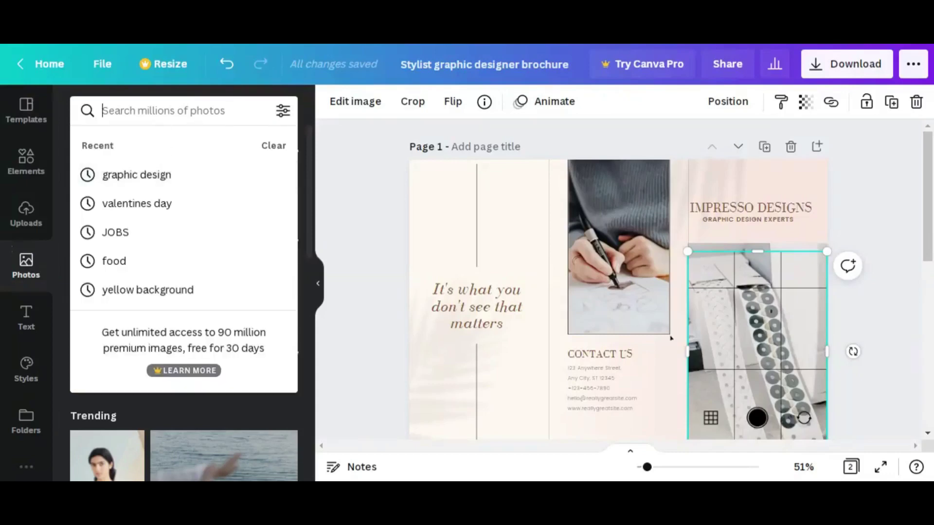
{"action": "type", "text": "GRAP"}
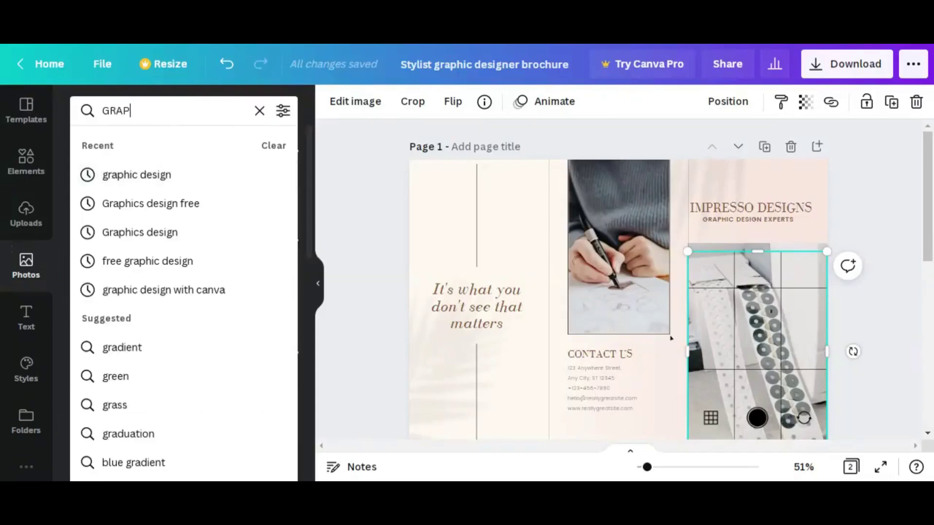
{"action": "type", "text": "HICS"}
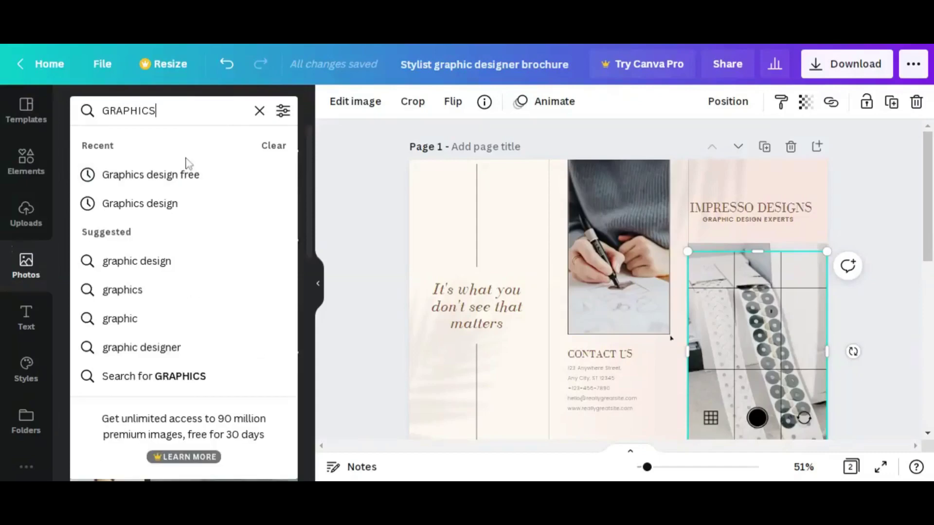
{"action": "left_click", "coordinate": [178, 176]}
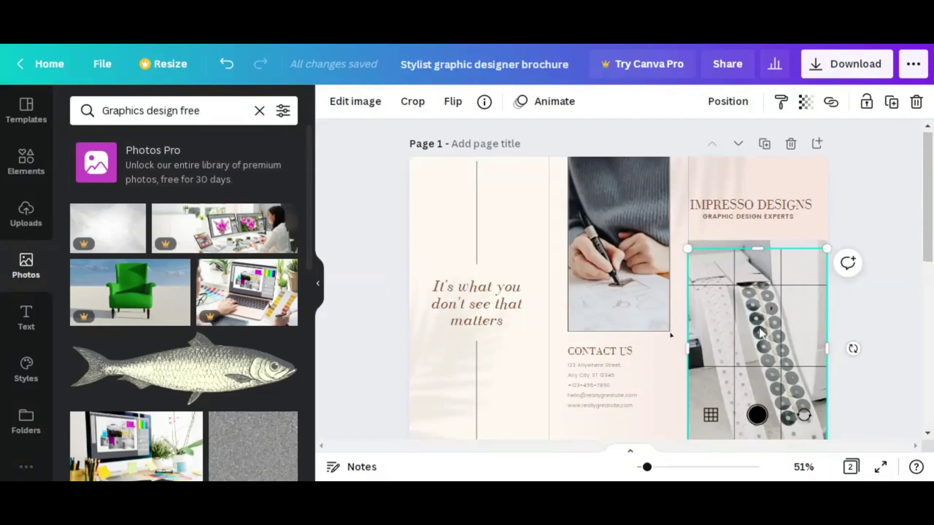
{"action": "scroll", "coordinate": [762, 333], "scroll_direction": "down", "scroll_amount": 4}
{"action": "scroll", "coordinate": [761, 333], "scroll_direction": "up", "scroll_amount": 4}
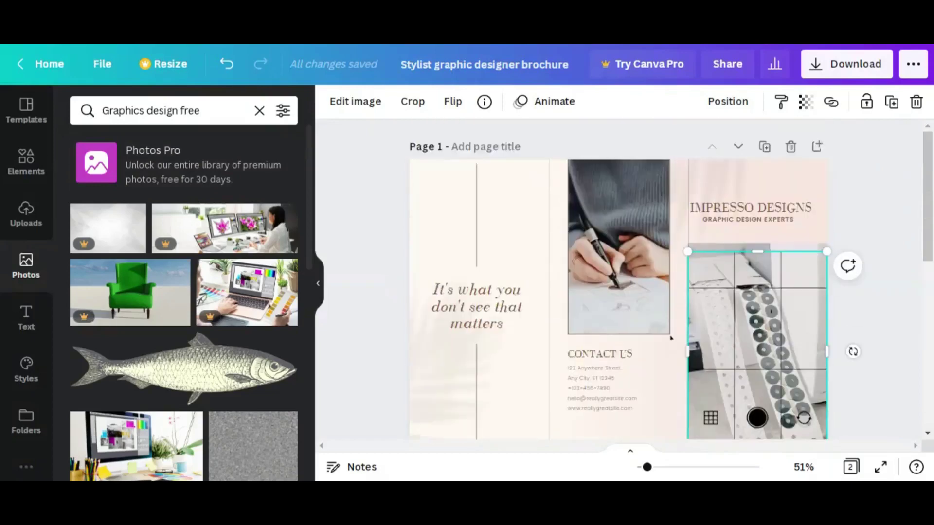
Step: Filter the photo results to vertical orientation and look through them for a replacement cover image
{"action": "left_click", "coordinate": [282, 111]}
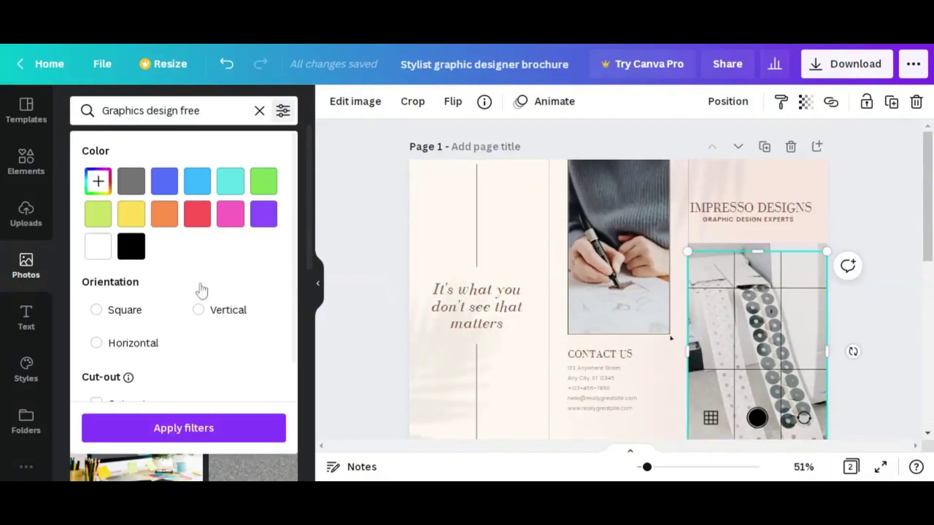
{"action": "left_click", "coordinate": [199, 310]}
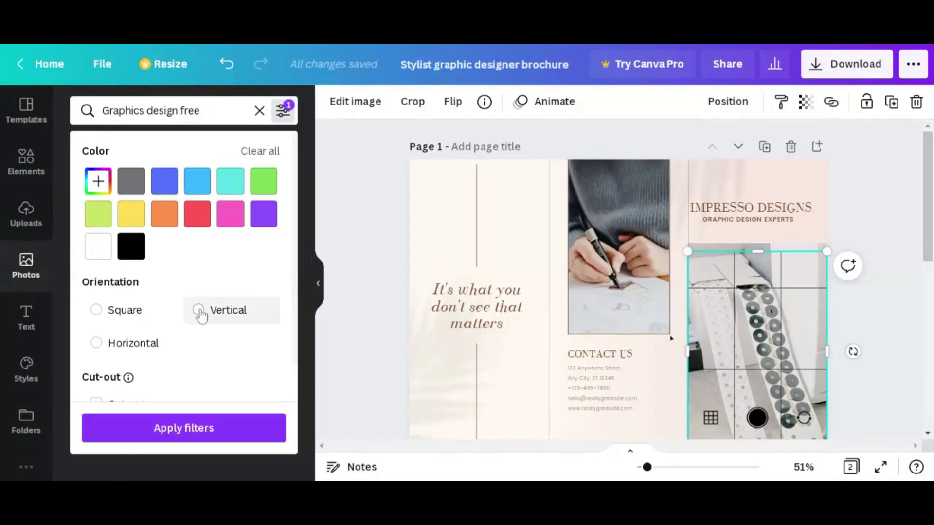
{"action": "left_click", "coordinate": [189, 422]}
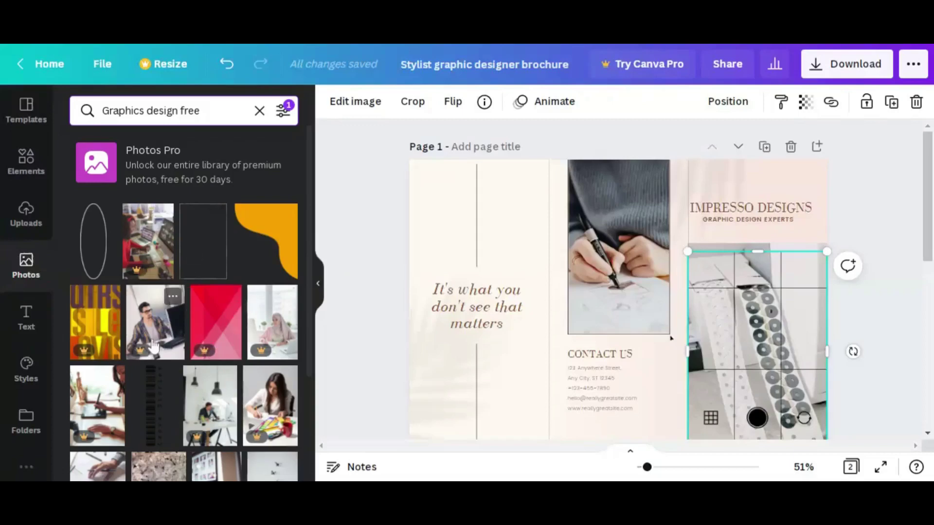
{"action": "scroll", "coordinate": [154, 346], "scroll_direction": "down", "scroll_amount": 7}
{"action": "scroll", "coordinate": [154, 346], "scroll_direction": "down", "scroll_amount": 1}
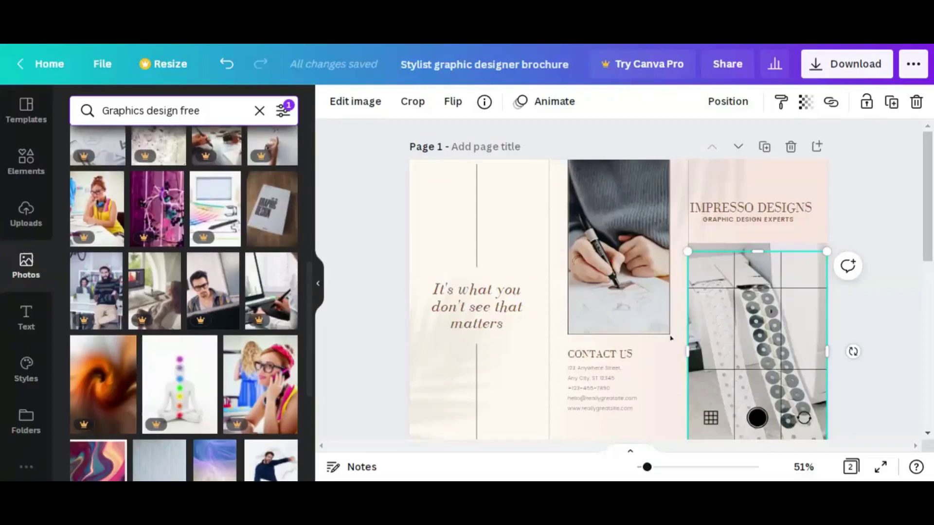
Step: Search the photo library for "Graphics designS" and look through the results for a replacement cover image
{"action": "scroll", "coordinate": [153, 346], "scroll_direction": "down", "scroll_amount": 3}
{"action": "scroll", "coordinate": [153, 347], "scroll_direction": "down", "scroll_amount": 6}
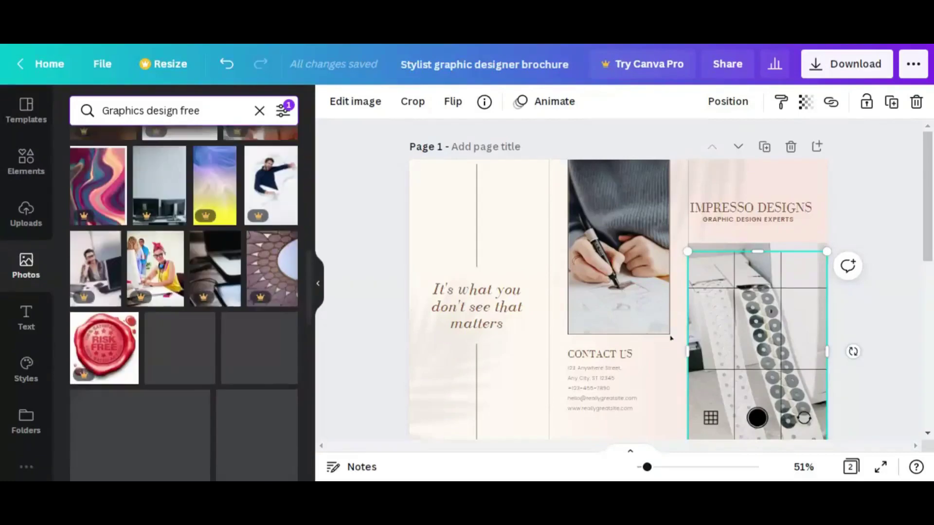
{"action": "scroll", "coordinate": [153, 346], "scroll_direction": "down", "scroll_amount": 2}
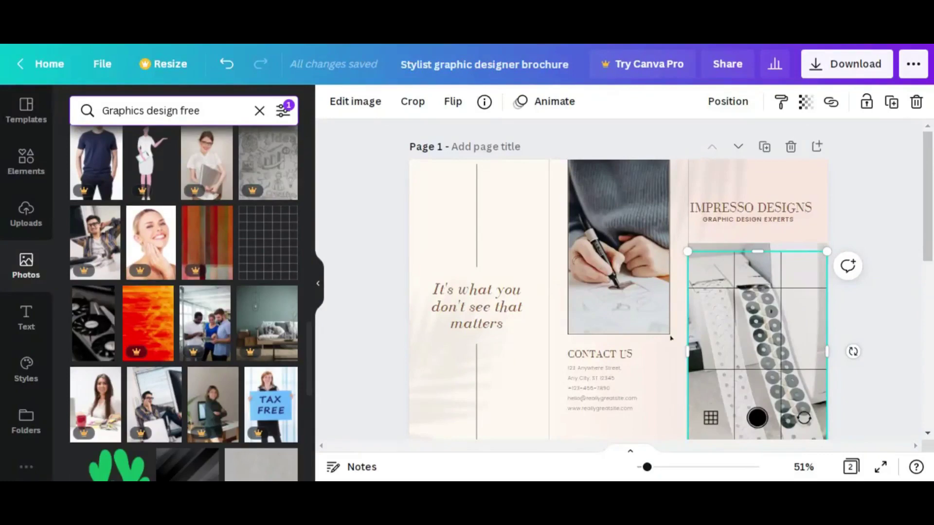
{"action": "left_click", "coordinate": [201, 111]}
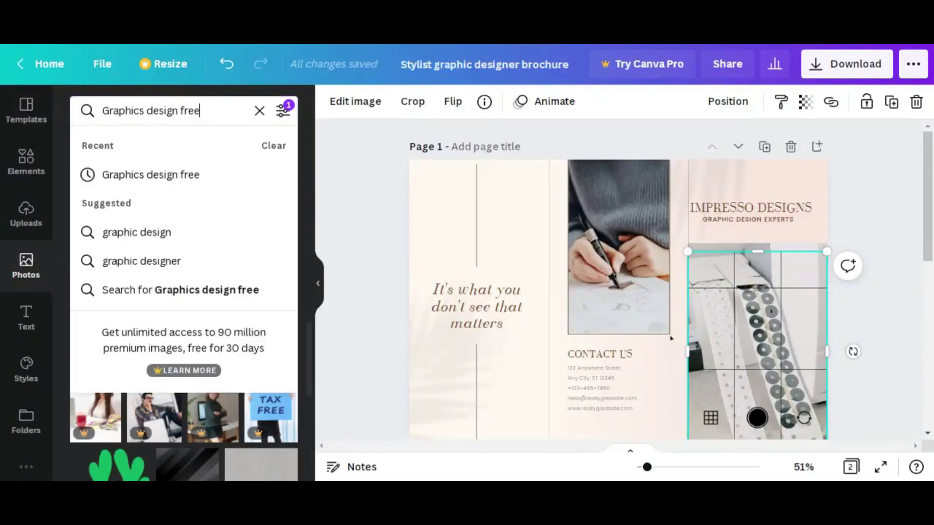
{"action": "key", "text": "BackSpace"}
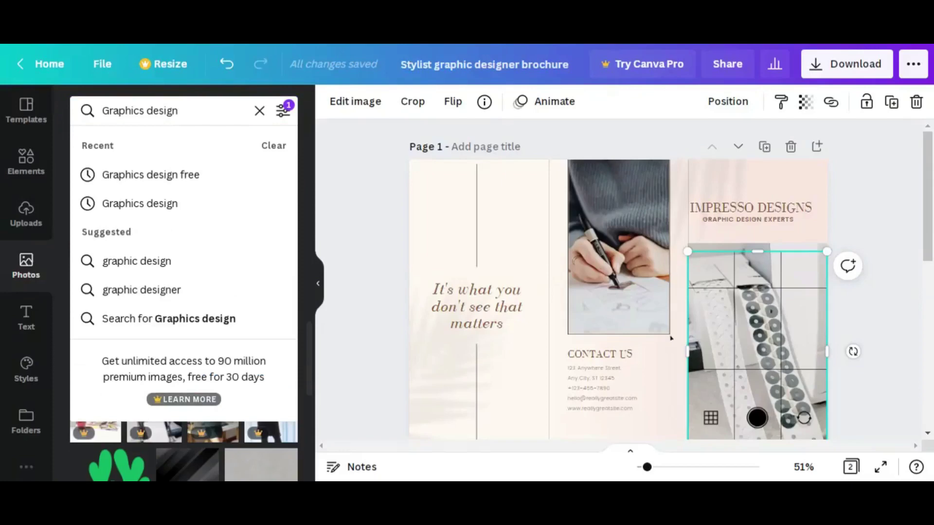
{"action": "type", "text": "S"}
{"action": "key", "text": "Return"}
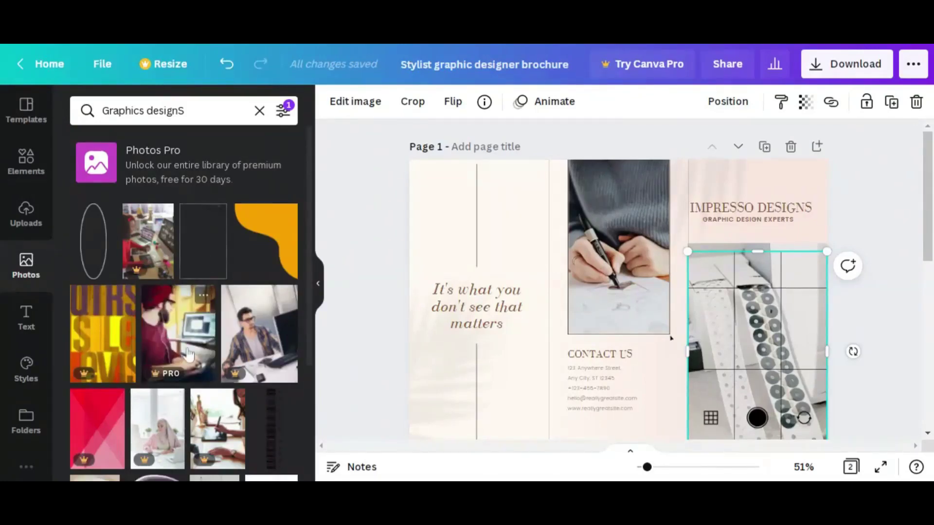
{"action": "scroll", "coordinate": [188, 354], "scroll_direction": "down", "scroll_amount": 10}
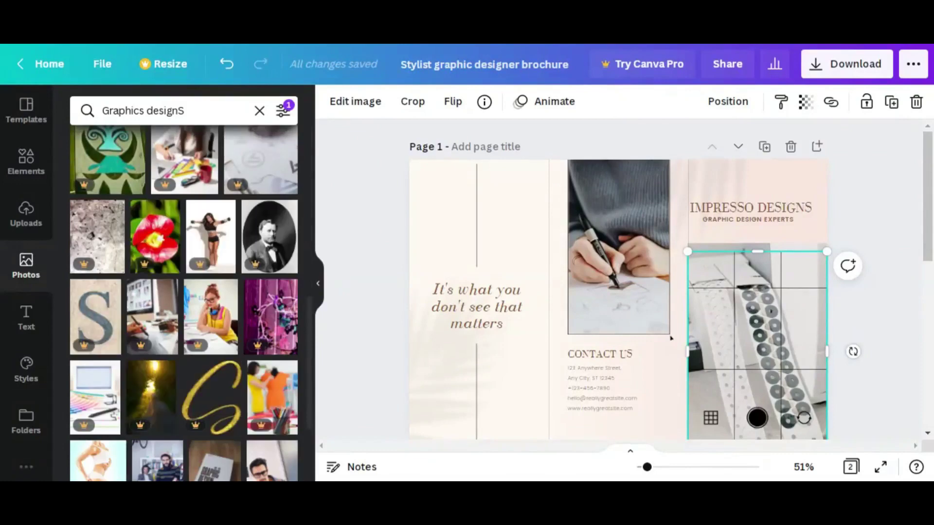
{"action": "scroll", "coordinate": [184, 301], "scroll_direction": "down", "scroll_amount": 6}
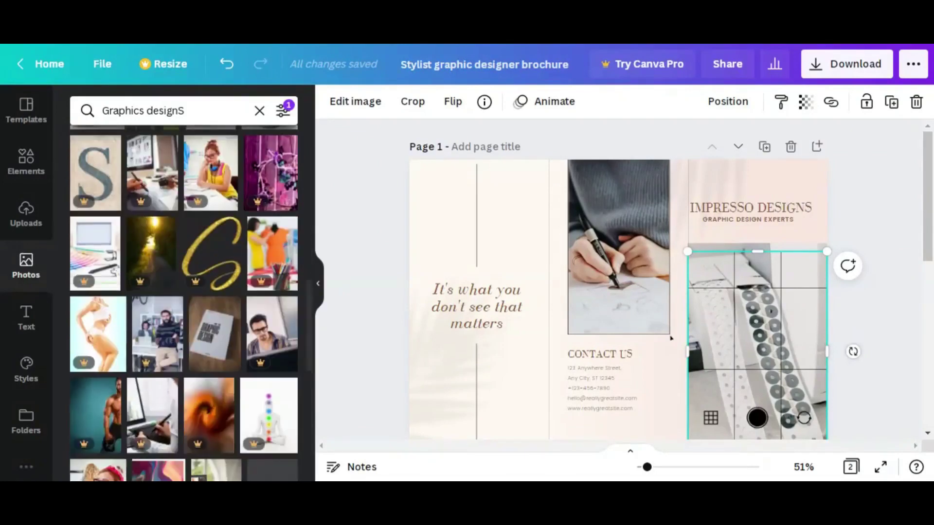
{"action": "scroll", "coordinate": [183, 301], "scroll_direction": "down", "scroll_amount": 3}
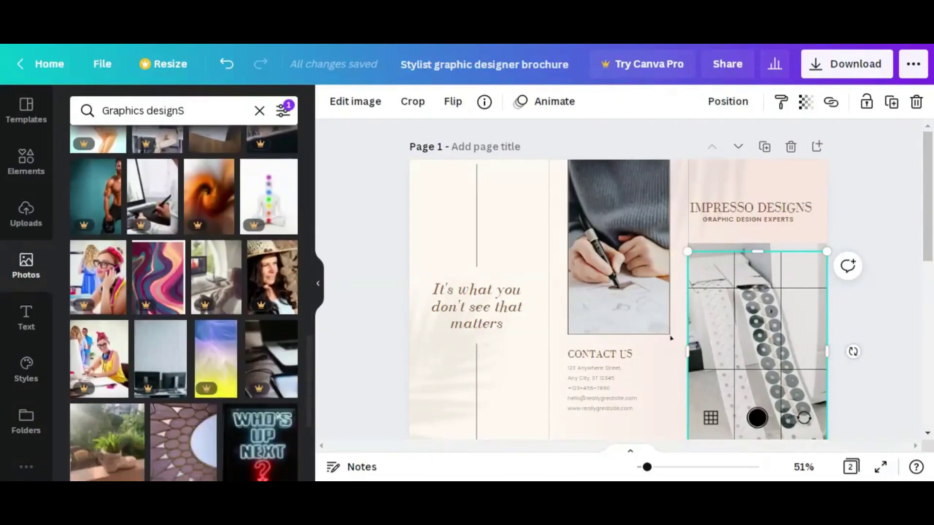
{"action": "scroll", "coordinate": [183, 302], "scroll_direction": "down", "scroll_amount": 4}
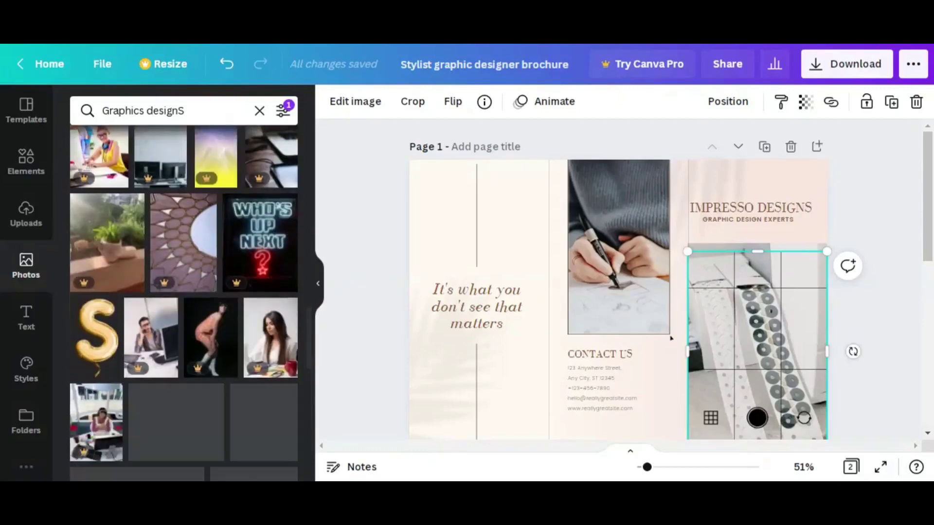
{"action": "scroll", "coordinate": [184, 301], "scroll_direction": "down", "scroll_amount": 5}
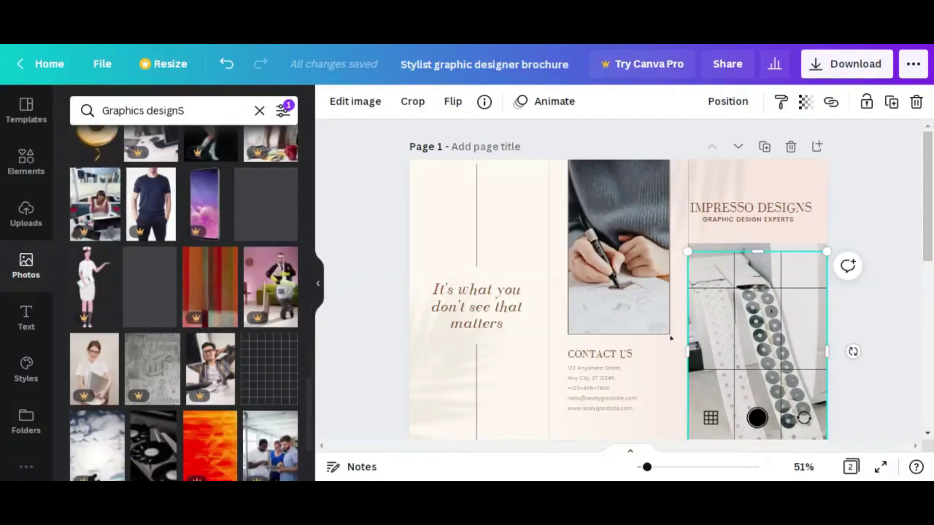
{"action": "scroll", "coordinate": [184, 302], "scroll_direction": "down", "scroll_amount": 6}
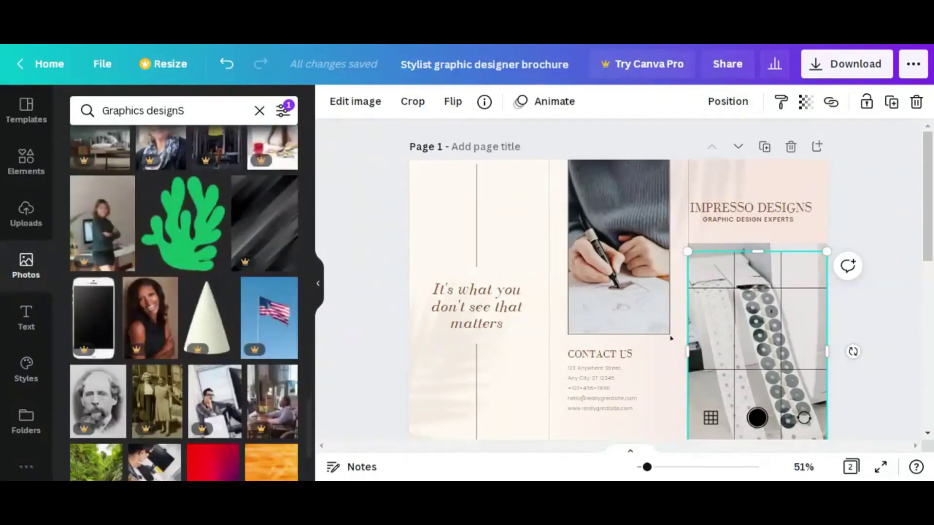
Step: Change the photo library search to "Graphic design images"
{"action": "left_click", "coordinate": [185, 110]}
{"action": "key", "text": "BackSpace"}
{"action": "key", "text": "BackSpace"}
{"action": "key", "text": "BackSpace"}
{"action": "key", "text": "BackSpace"}
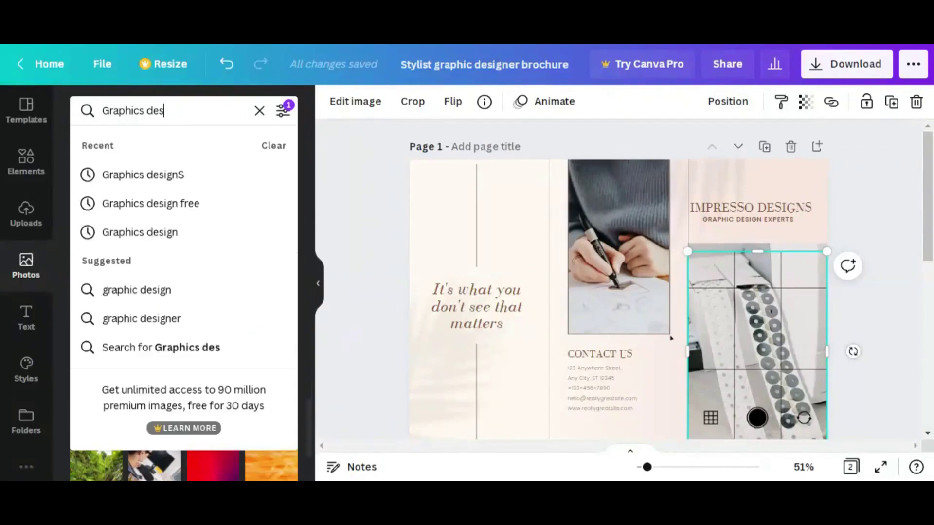
{"action": "key", "text": "BackSpace"}
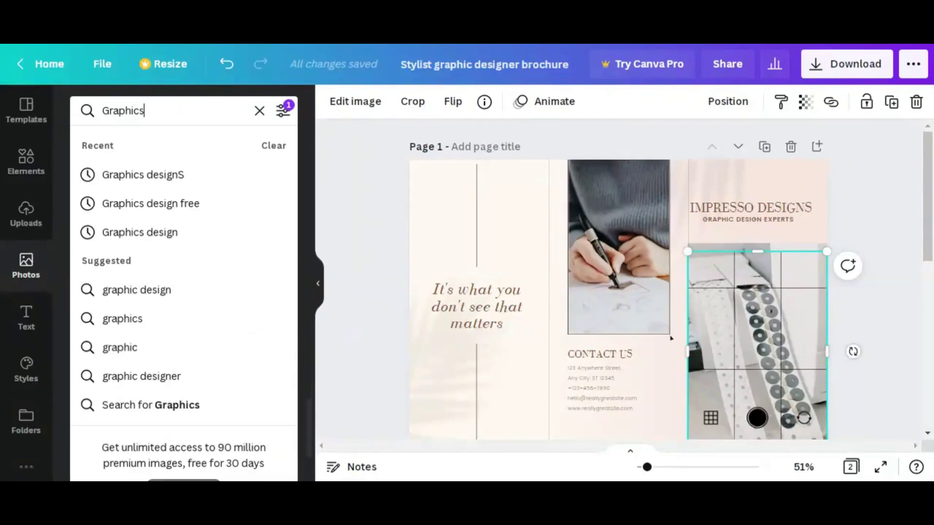
{"action": "key", "text": "BackSpace"}
{"action": "type", "text": "desig"}
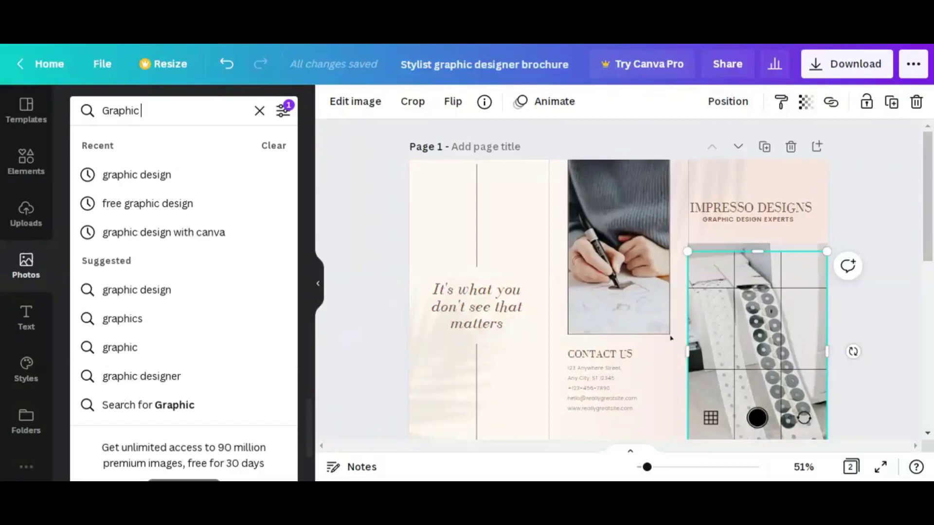
{"action": "type", "text": "n images"}
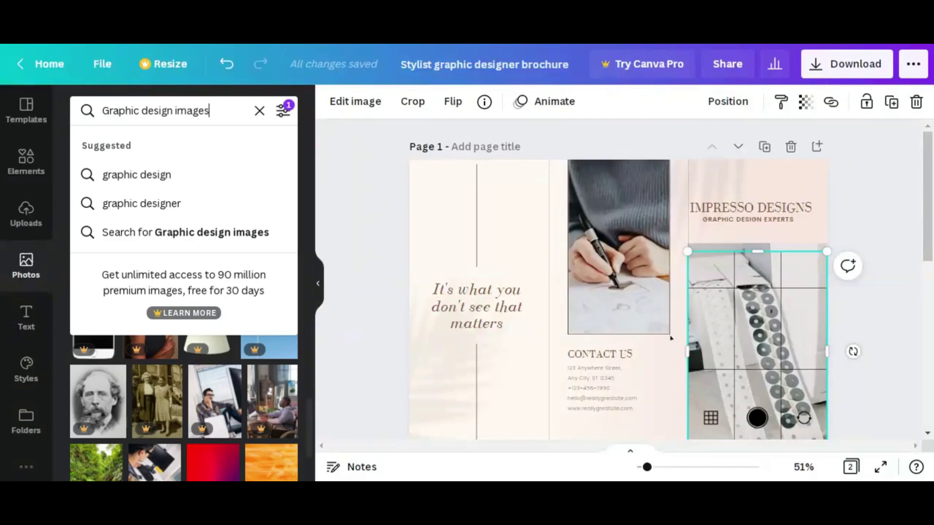
{"action": "key", "text": "Return"}
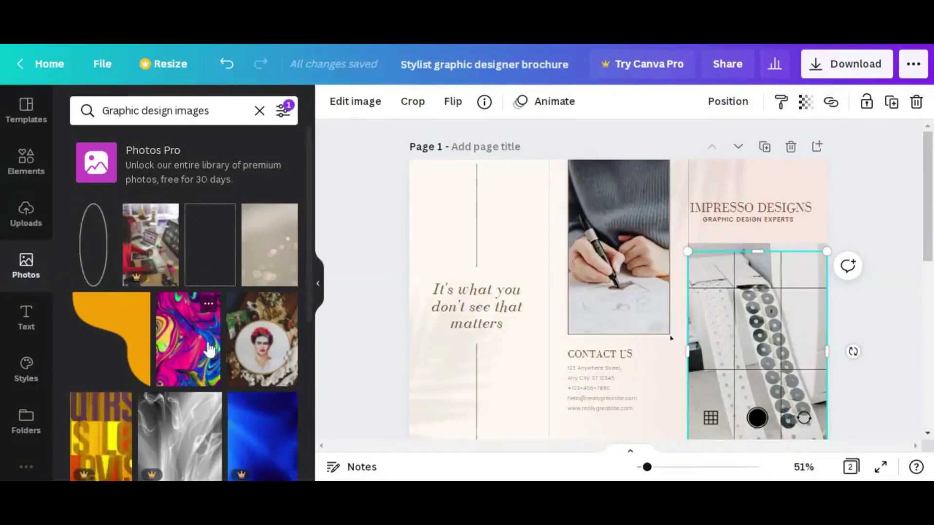
Step: Insert the photo of the embroidered portrait in a round hoop and place it over the cover panel's large image
{"action": "scroll", "coordinate": [202, 333], "scroll_direction": "down", "scroll_amount": 8}
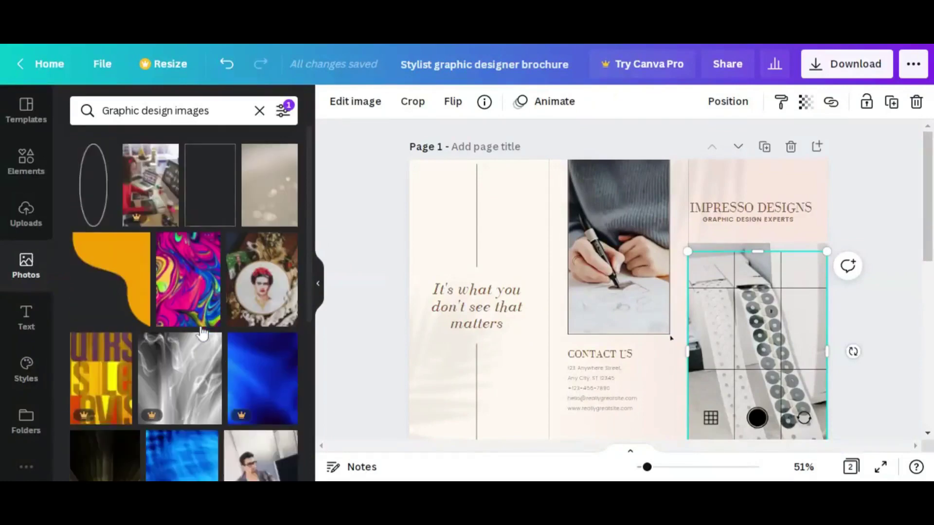
{"action": "scroll", "coordinate": [202, 333], "scroll_direction": "up", "scroll_amount": 10}
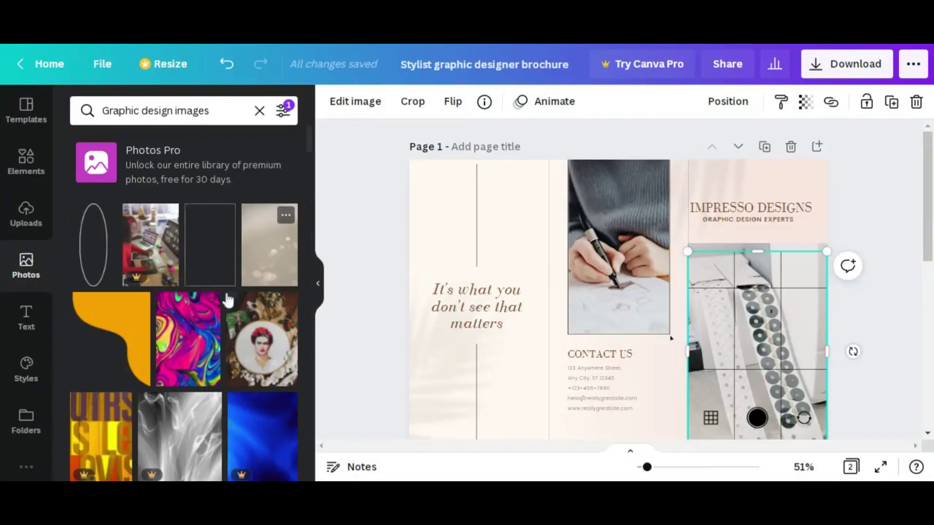
{"action": "left_click", "coordinate": [258, 339]}
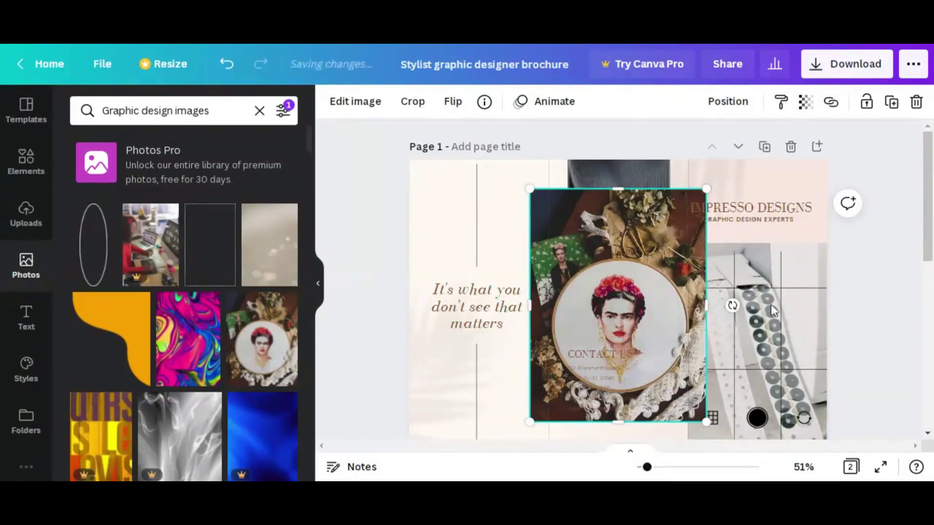
{"action": "left_click_drag", "start_coordinate": [612, 290], "coordinate": [755, 330]}
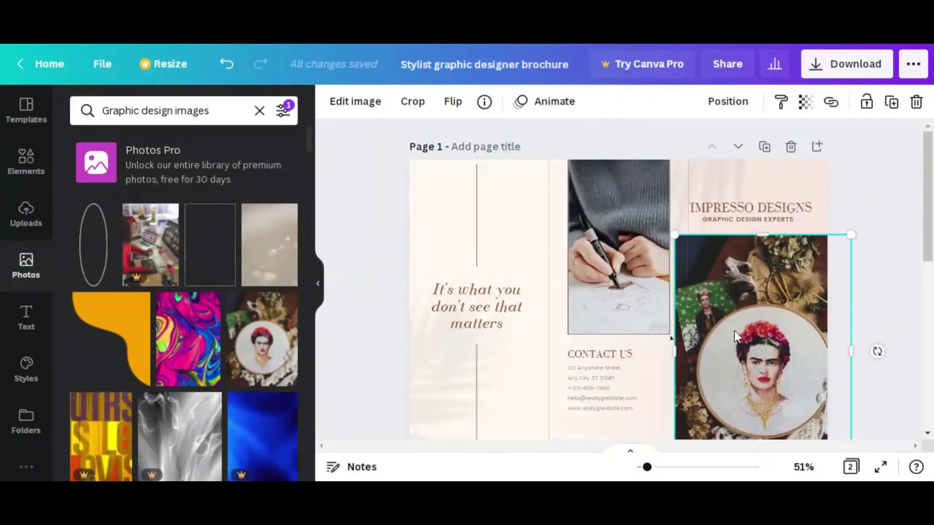
Step: Crop the embroidered portrait photo so its sides align with the cover panel's edges and its lower edge with the page 1 border
{"action": "left_click_drag", "start_coordinate": [681, 352], "coordinate": [690, 354]}
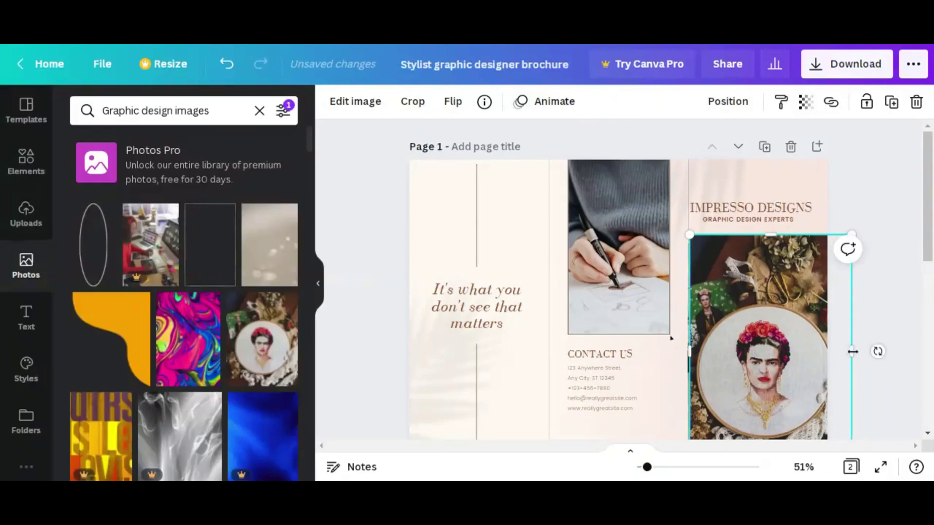
{"action": "left_click_drag", "start_coordinate": [826, 359], "coordinate": [826, 359]}
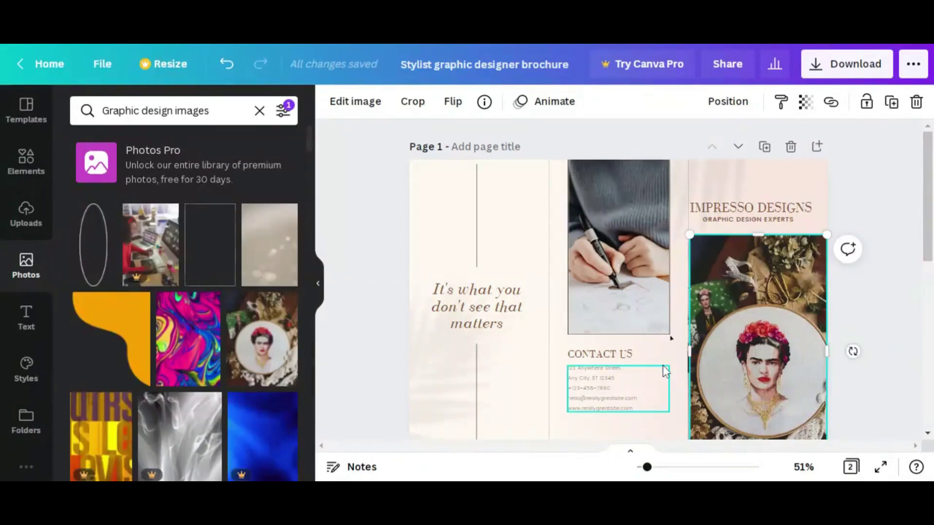
{"action": "scroll", "coordinate": [663, 366], "scroll_direction": "down", "scroll_amount": 5}
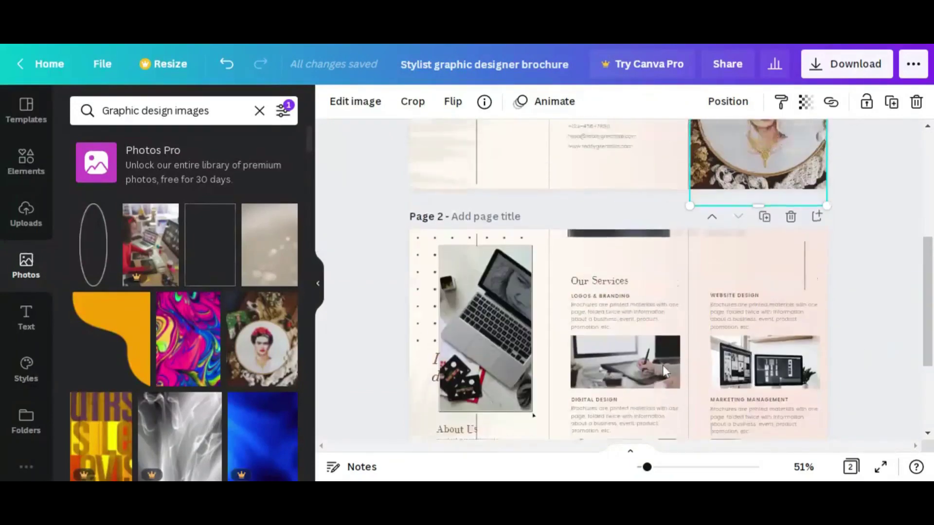
{"action": "scroll", "coordinate": [663, 366], "scroll_direction": "up", "scroll_amount": 5}
{"action": "scroll", "coordinate": [851, 340], "scroll_direction": "down", "scroll_amount": 6}
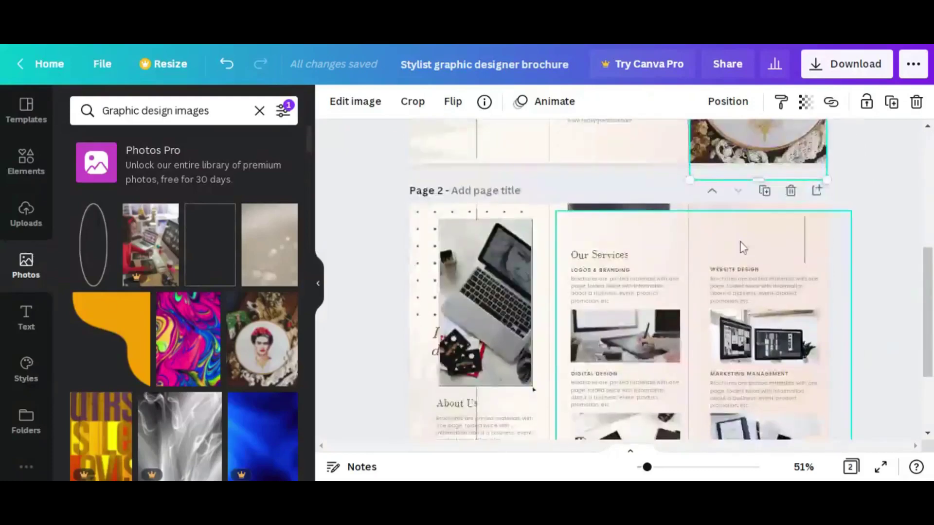
{"action": "left_click_drag", "start_coordinate": [754, 175], "coordinate": [754, 163]}
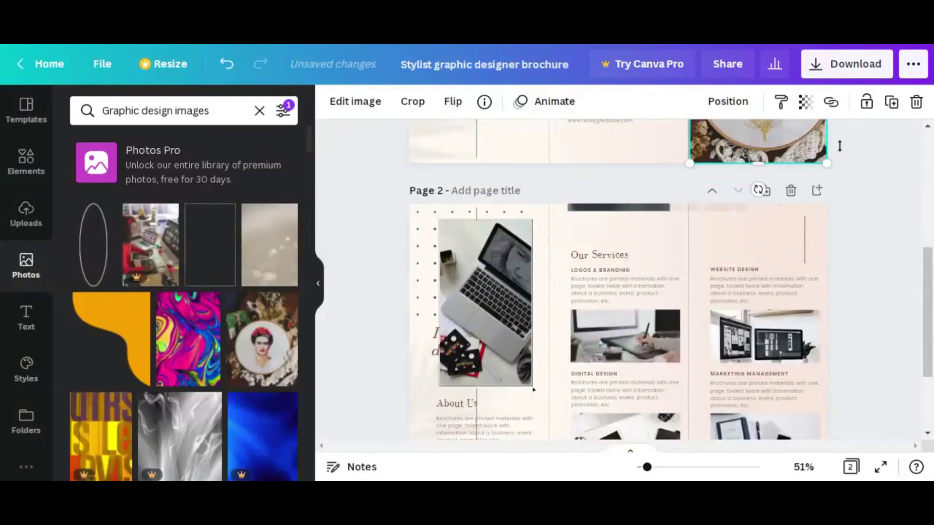
{"action": "left_click", "coordinate": [870, 165]}
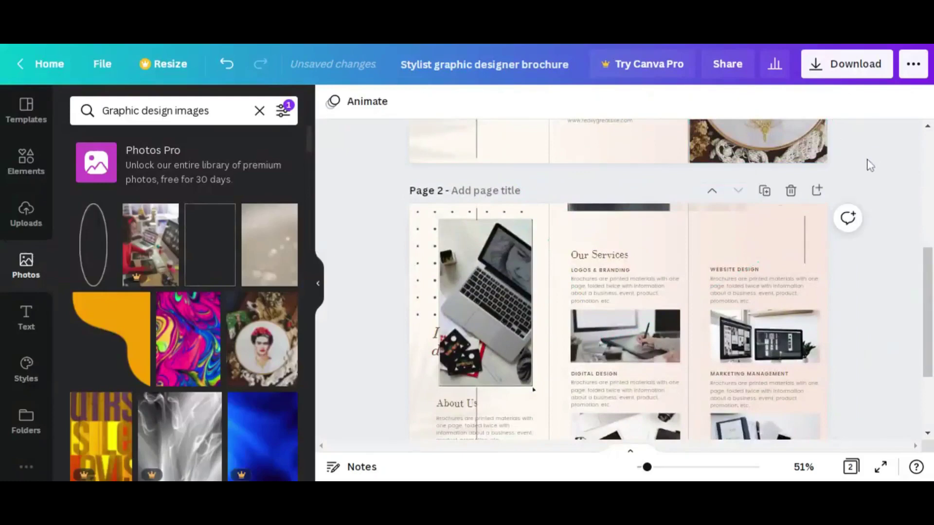
{"action": "scroll", "coordinate": [868, 163], "scroll_direction": "up", "scroll_amount": 5}
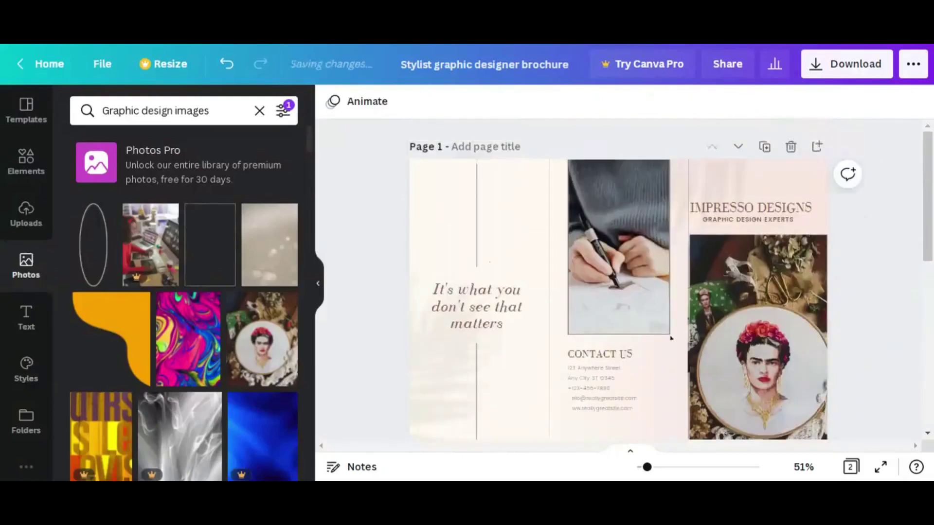
{"action": "left_click", "coordinate": [696, 321]}
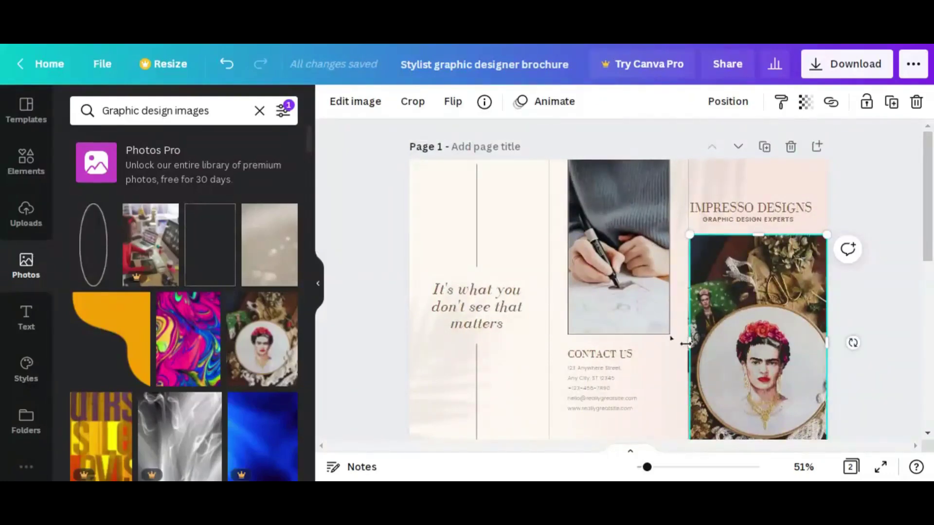
{"action": "left_click_drag", "start_coordinate": [686, 343], "coordinate": [684, 343]}
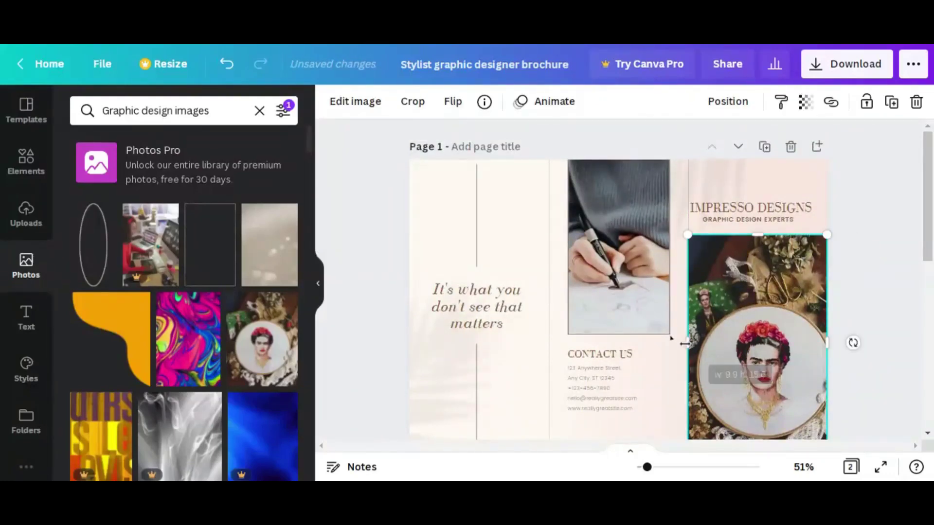
{"action": "left_click", "coordinate": [662, 358]}
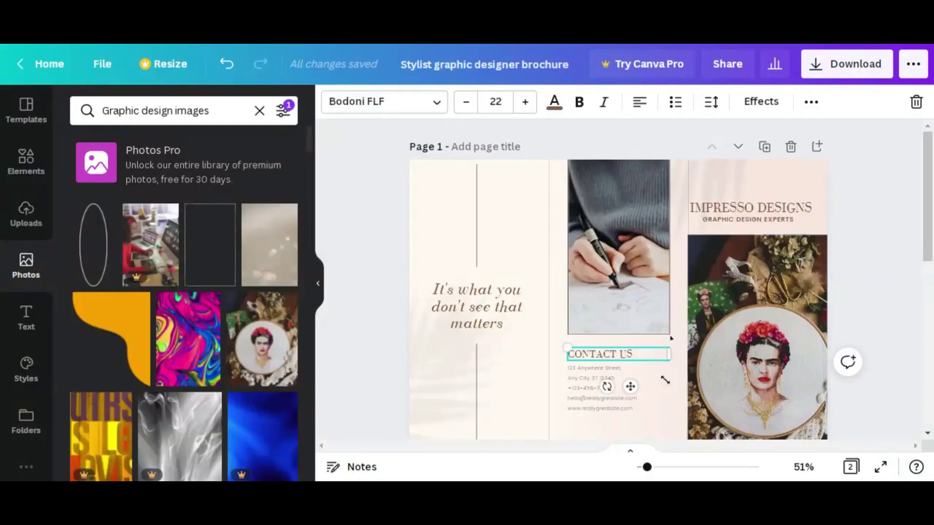
{"action": "left_click", "coordinate": [661, 379]}
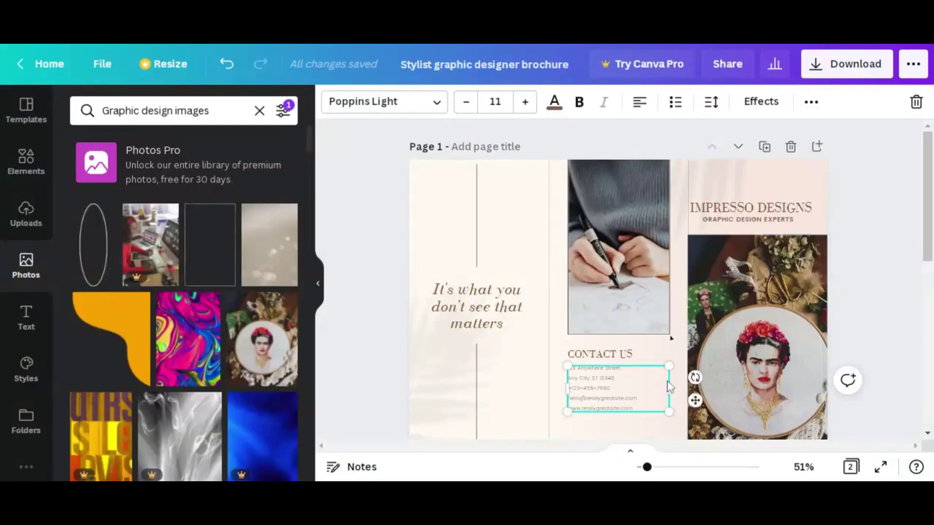
Step: On page 2, delete the italic quote behind the laptop photo and the stray photo at the upper edge of the middle panel
{"action": "scroll", "coordinate": [671, 338], "scroll_direction": "down", "scroll_amount": 6}
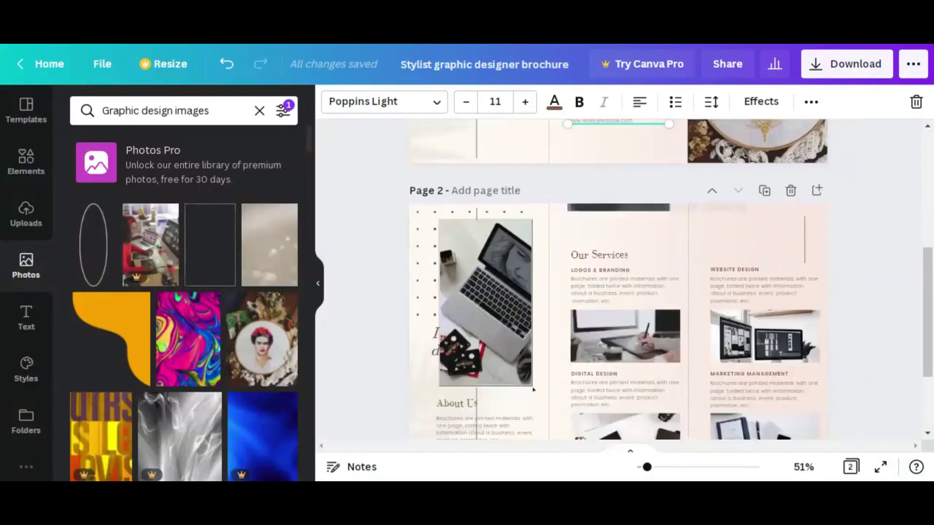
{"action": "scroll", "coordinate": [533, 389], "scroll_direction": "down", "scroll_amount": 3}
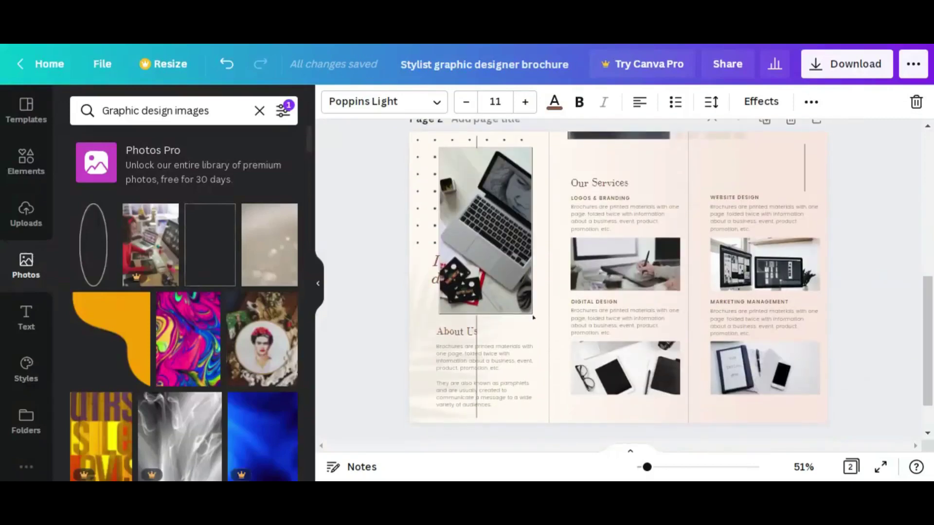
{"action": "scroll", "coordinate": [471, 317], "scroll_direction": "up", "scroll_amount": 3}
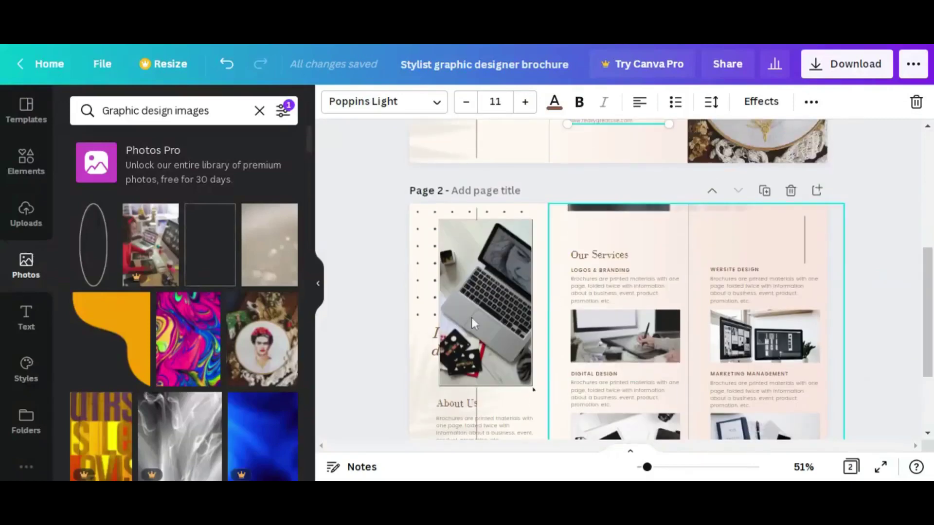
{"action": "left_click", "coordinate": [428, 334]}
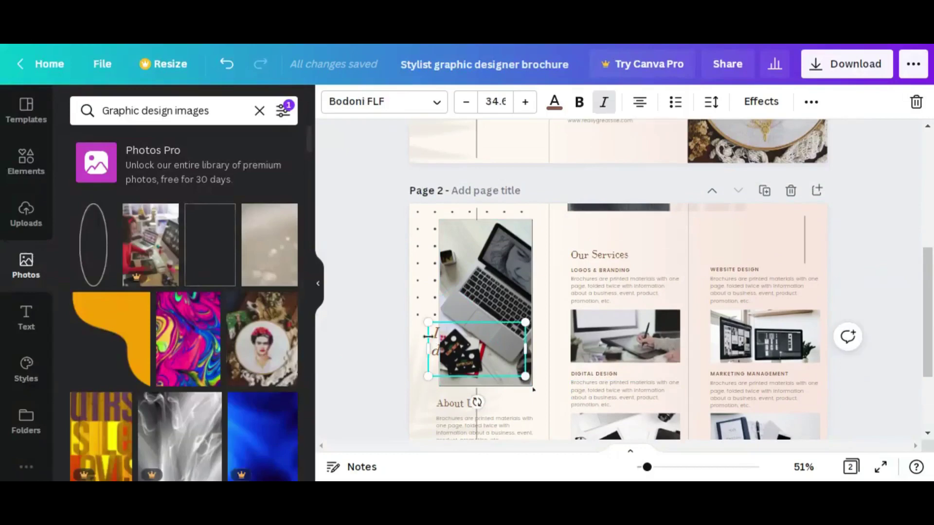
{"action": "key", "text": "Delete"}
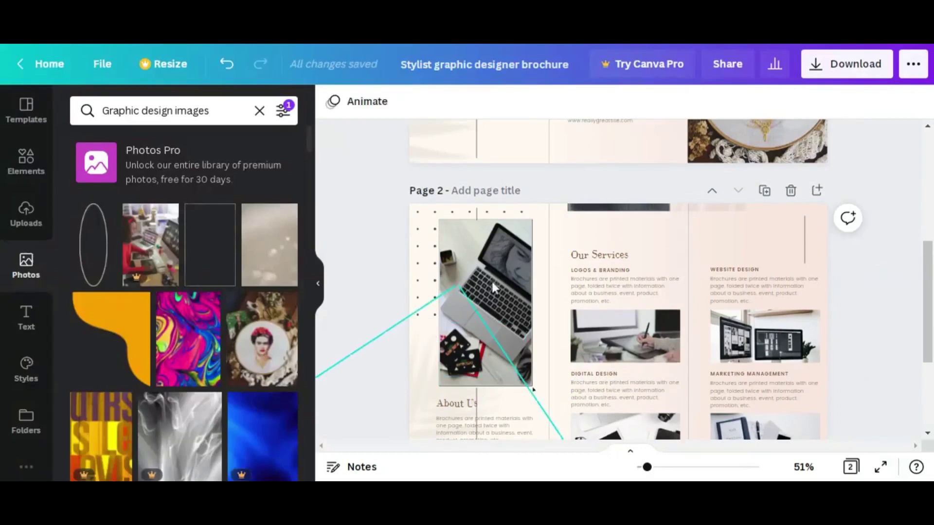
{"action": "left_click", "coordinate": [605, 210]}
{"action": "key", "text": "Delete"}
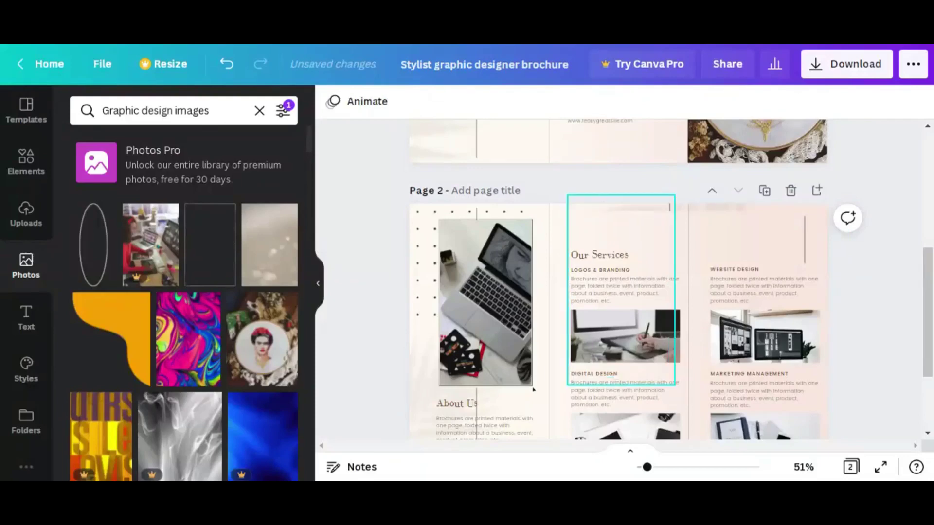
Step: Move the "Our Services" heading on page 2 slightly higher, away from the "LOGOS & BRANDING" subheading
{"action": "left_click", "coordinate": [623, 262]}
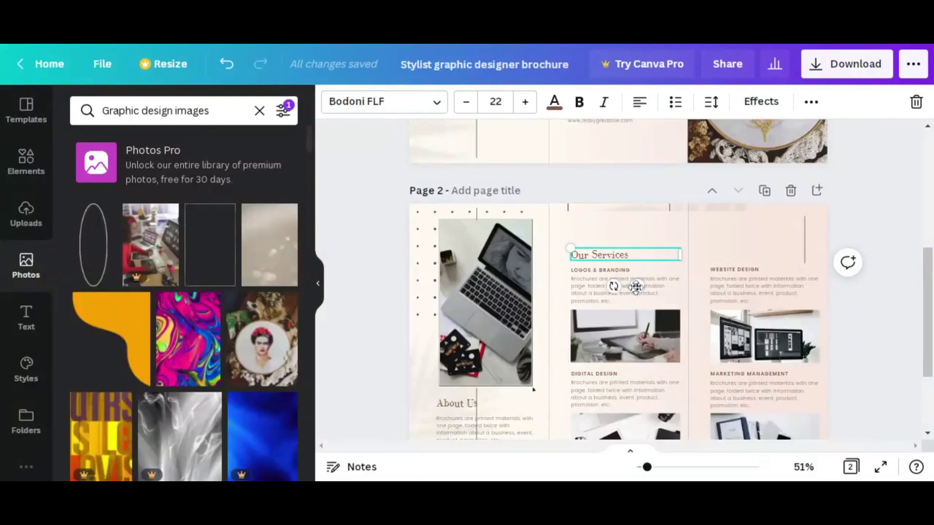
{"action": "left_click_drag", "start_coordinate": [635, 286], "coordinate": [635, 277]}
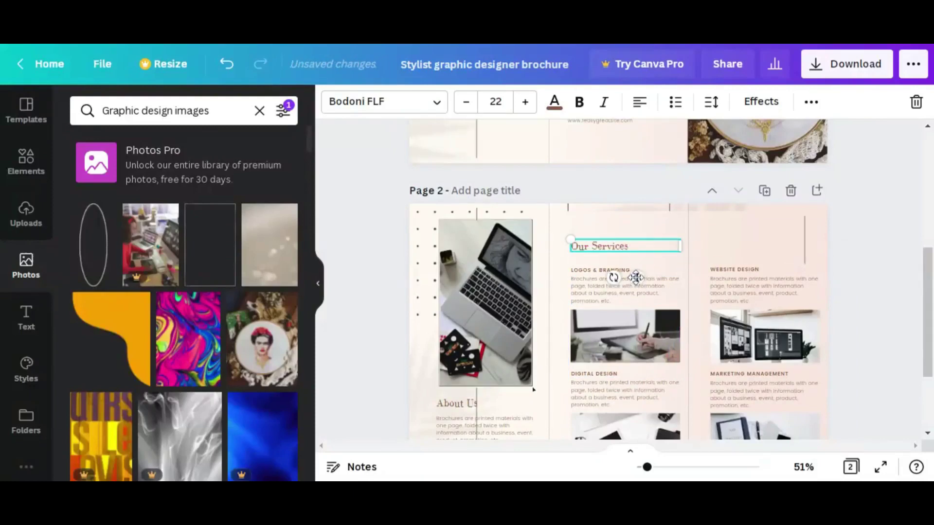
{"action": "left_click", "coordinate": [693, 325]}
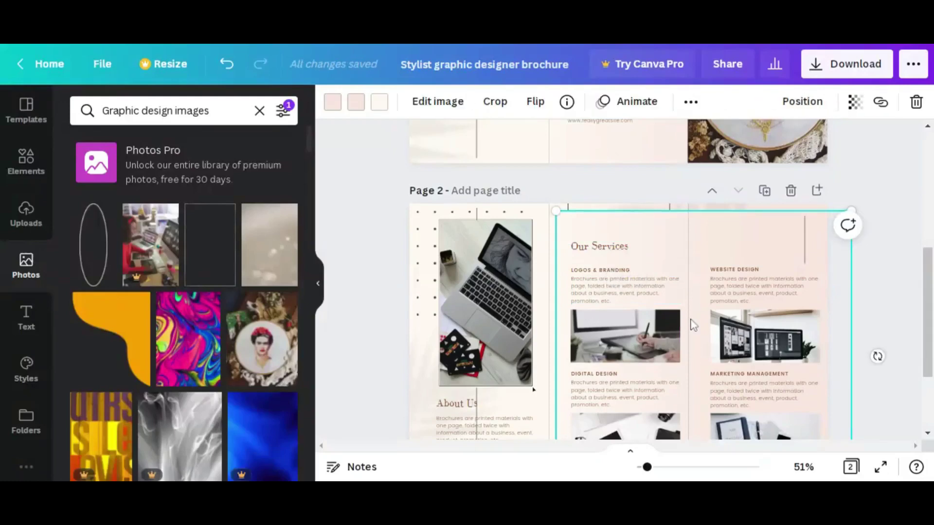
Step: Delete the line element that crosses the "About Us" heading and text on page 2
{"action": "scroll", "coordinate": [693, 324], "scroll_direction": "down", "scroll_amount": 3}
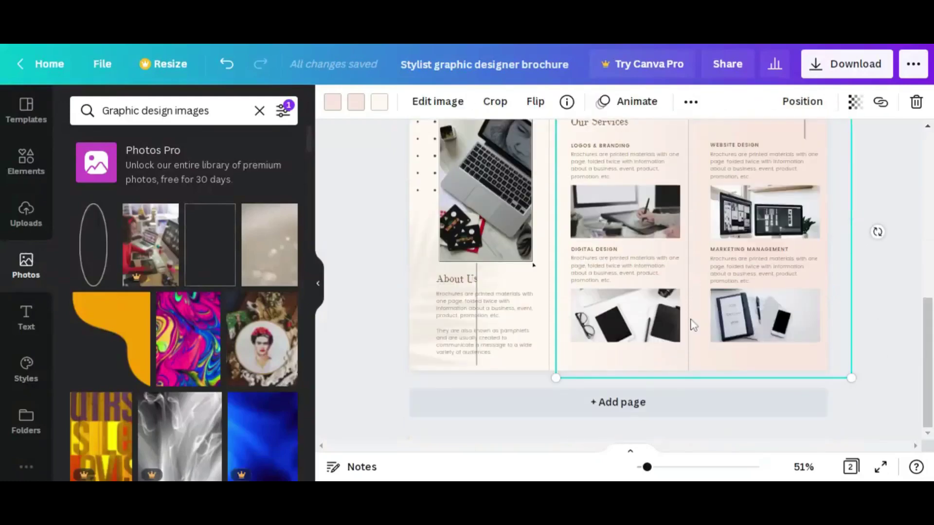
{"action": "left_click", "coordinate": [477, 292]}
{"action": "key", "text": "Delete"}
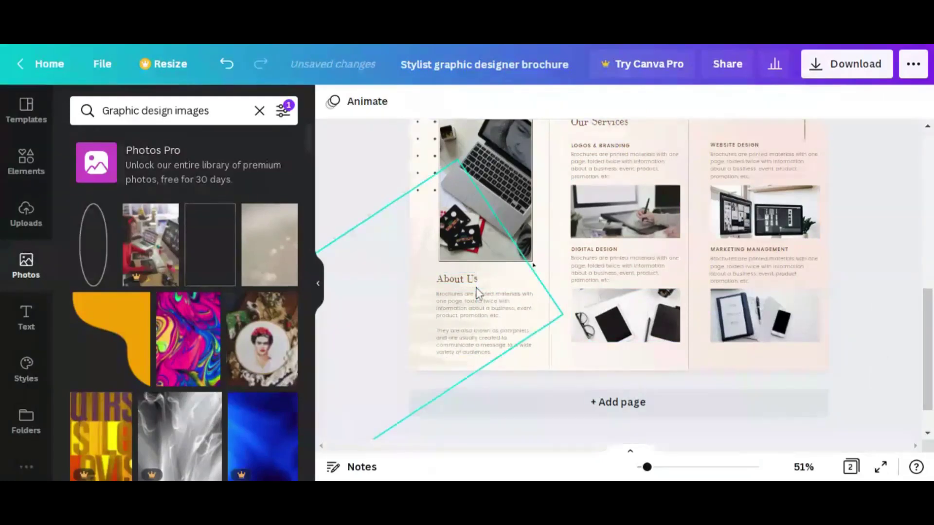
Step: Find the gold-on-black LOGO image among the uploaded images and insert it on page 1
{"action": "scroll", "coordinate": [653, 296], "scroll_direction": "up", "scroll_amount": 10}
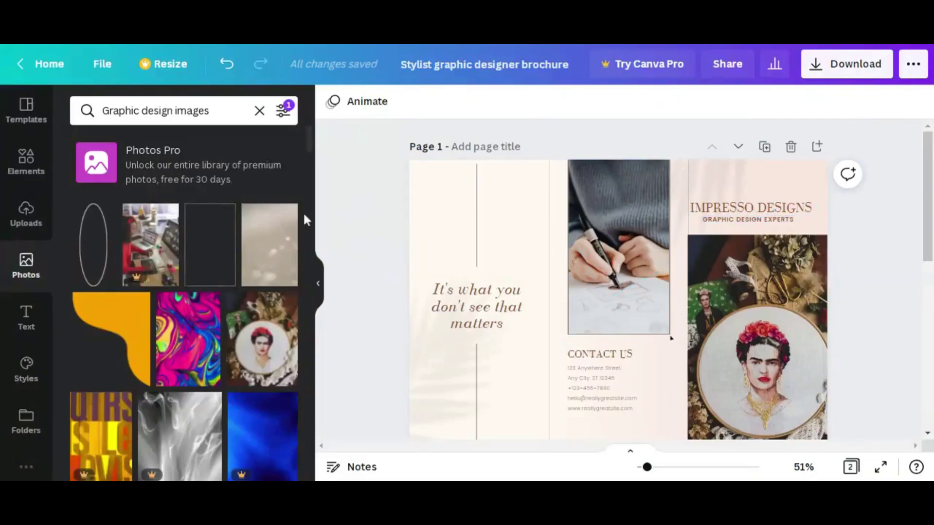
{"action": "left_click", "coordinate": [26, 210]}
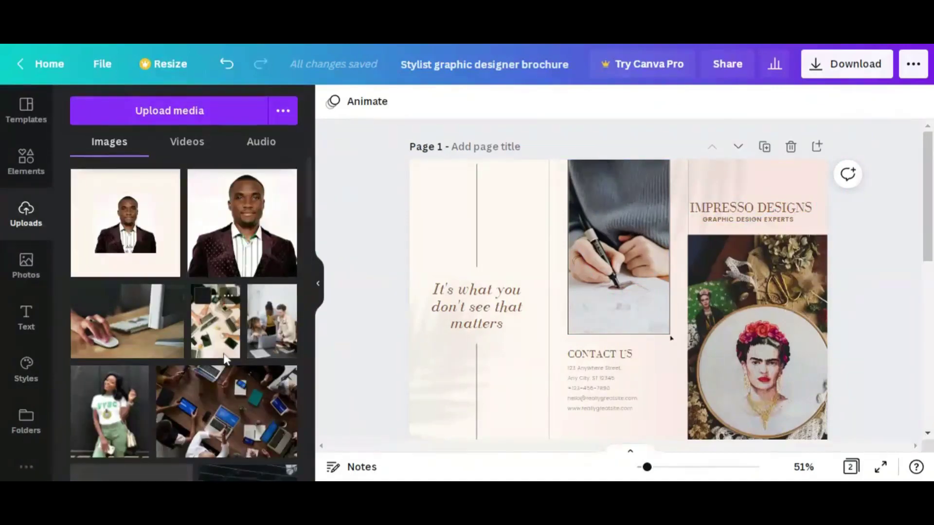
{"action": "scroll", "coordinate": [224, 358], "scroll_direction": "down", "scroll_amount": 6}
{"action": "scroll", "coordinate": [224, 360], "scroll_direction": "down", "scroll_amount": 10}
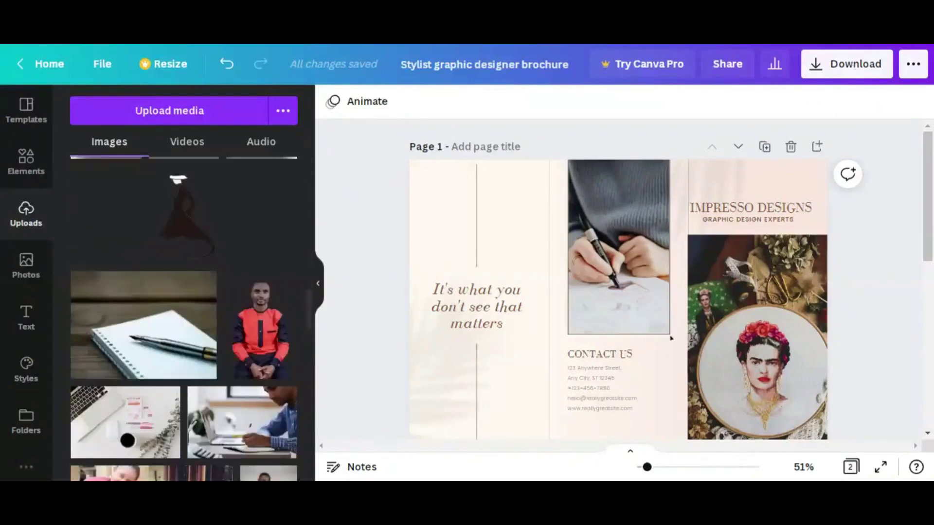
{"action": "scroll", "coordinate": [184, 319], "scroll_direction": "down", "scroll_amount": 8}
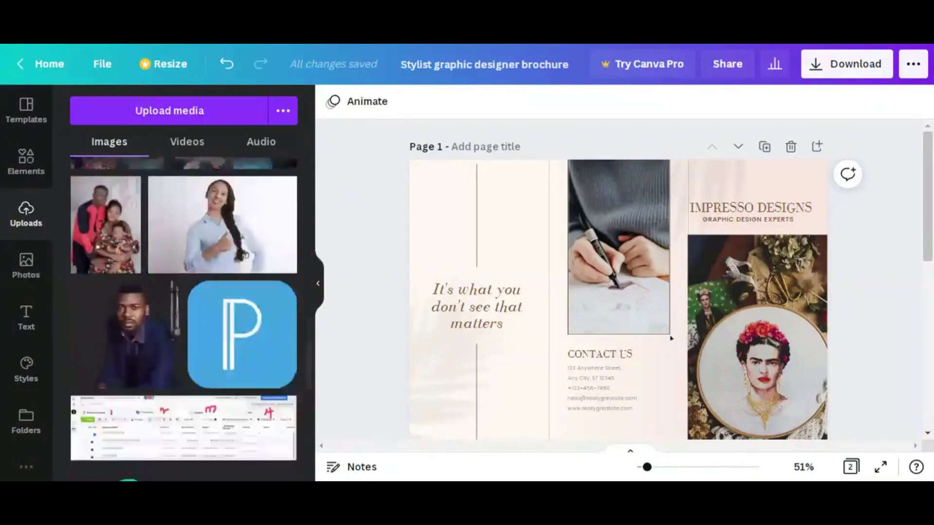
{"action": "scroll", "coordinate": [184, 319], "scroll_direction": "down", "scroll_amount": 6}
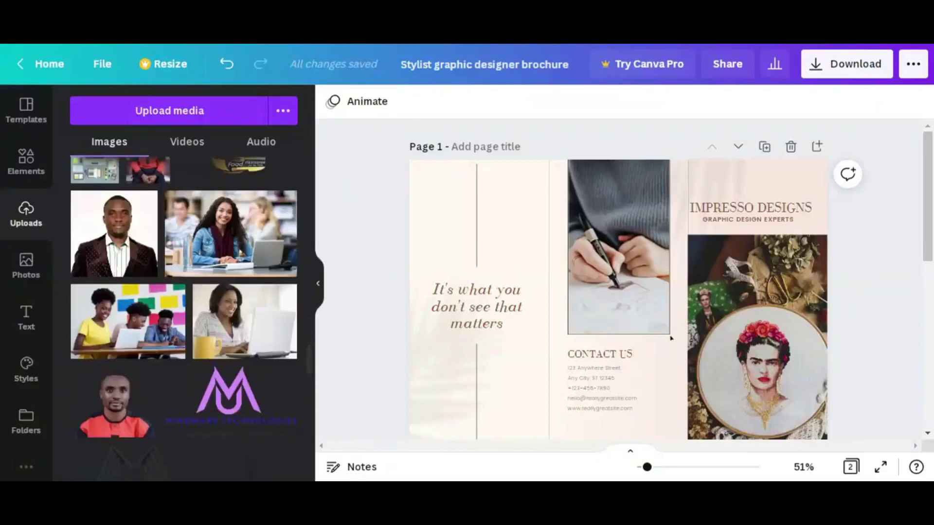
{"action": "scroll", "coordinate": [184, 318], "scroll_direction": "down", "scroll_amount": 8}
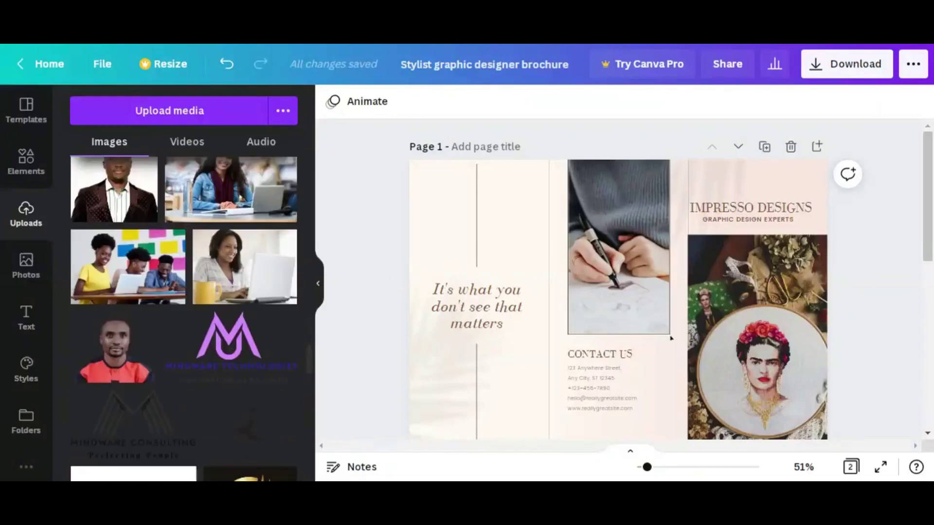
{"action": "scroll", "coordinate": [254, 423], "scroll_direction": "up", "scroll_amount": 5}
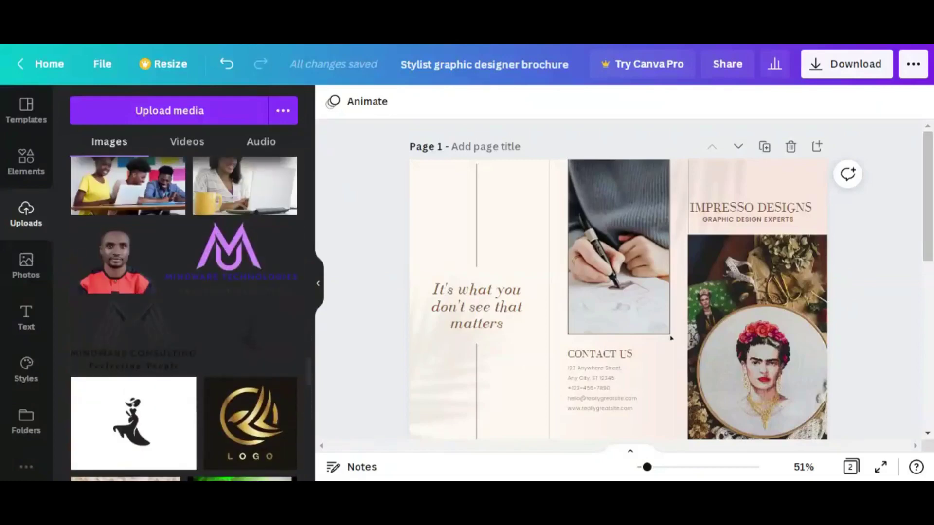
{"action": "left_click", "coordinate": [254, 423]}
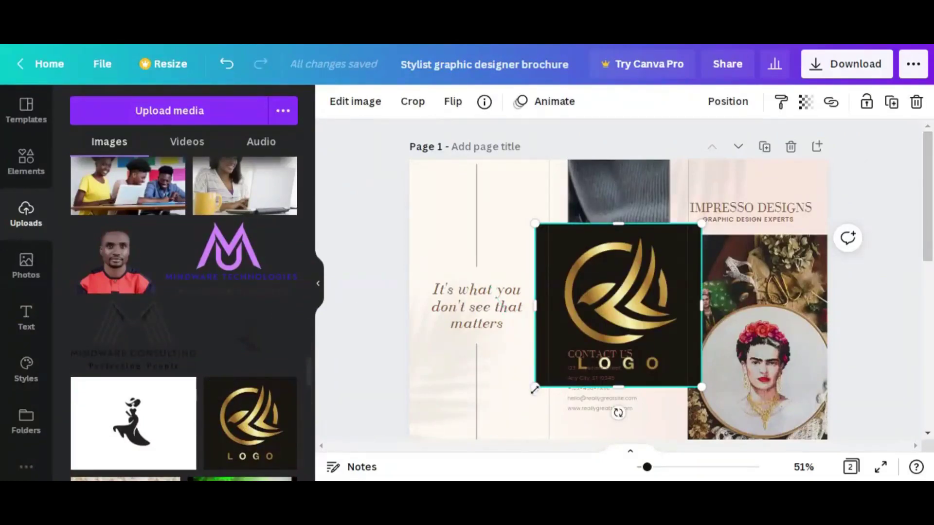
Step: Shrink the gold logo to about 16 by 16 and place it above the IMPRESSO DESIGNS title, near the cover panel's outer edge
{"action": "left_click_drag", "start_coordinate": [532, 387], "coordinate": [657, 230]}
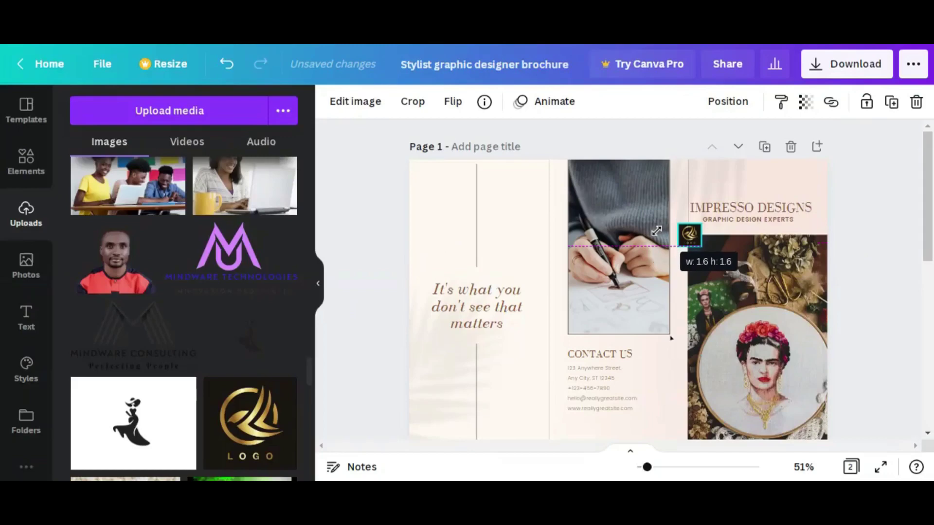
{"action": "left_click_drag", "start_coordinate": [709, 247], "coordinate": [817, 219]}
{"action": "left_click", "coordinate": [854, 220]}
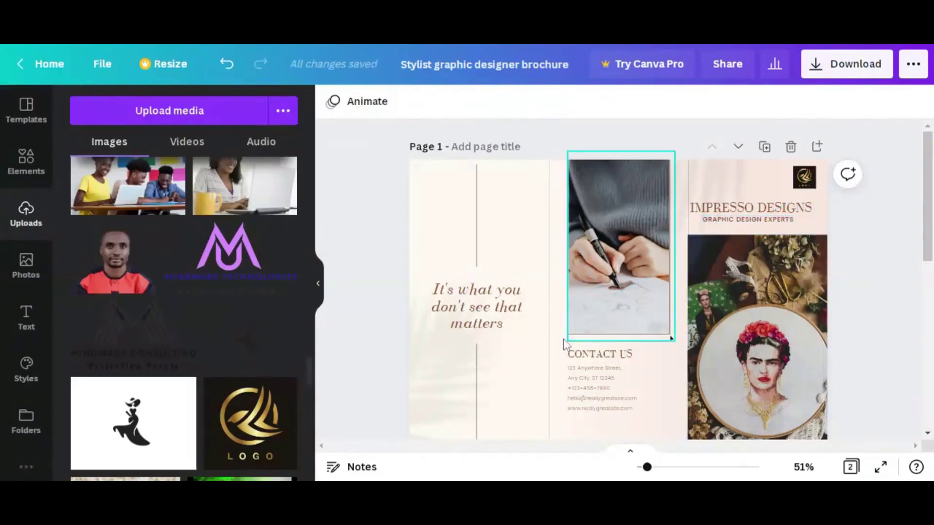
{"action": "scroll", "coordinate": [539, 364], "scroll_direction": "down", "scroll_amount": 8}
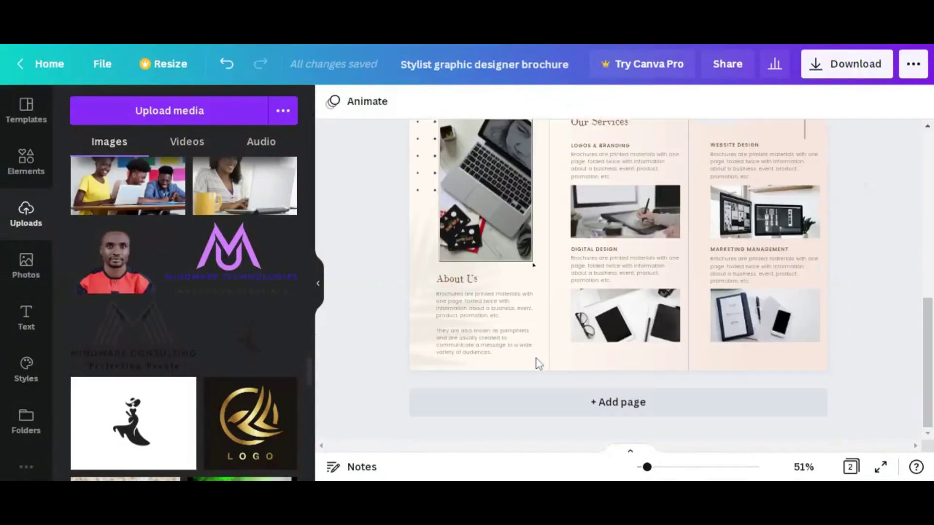
{"action": "scroll", "coordinate": [539, 364], "scroll_direction": "up", "scroll_amount": 10}
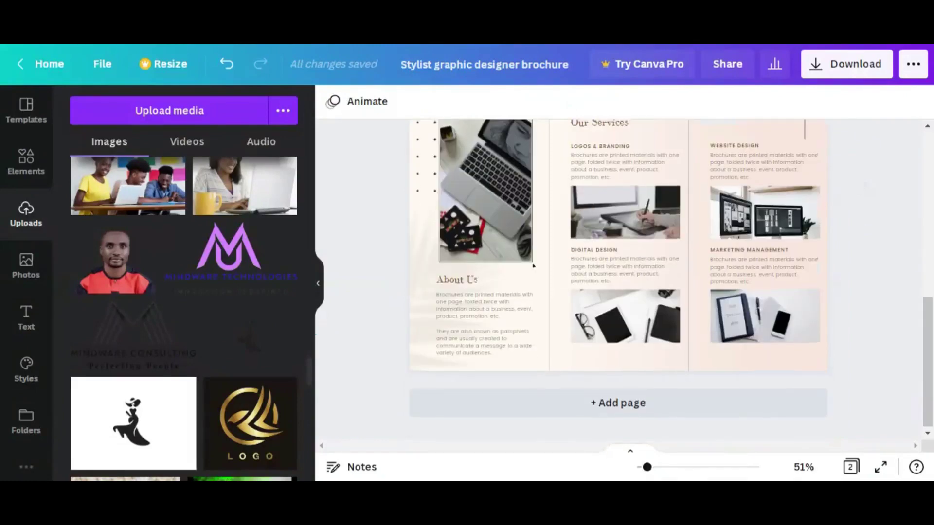
{"action": "scroll", "coordinate": [670, 335], "scroll_direction": "down", "scroll_amount": 5}
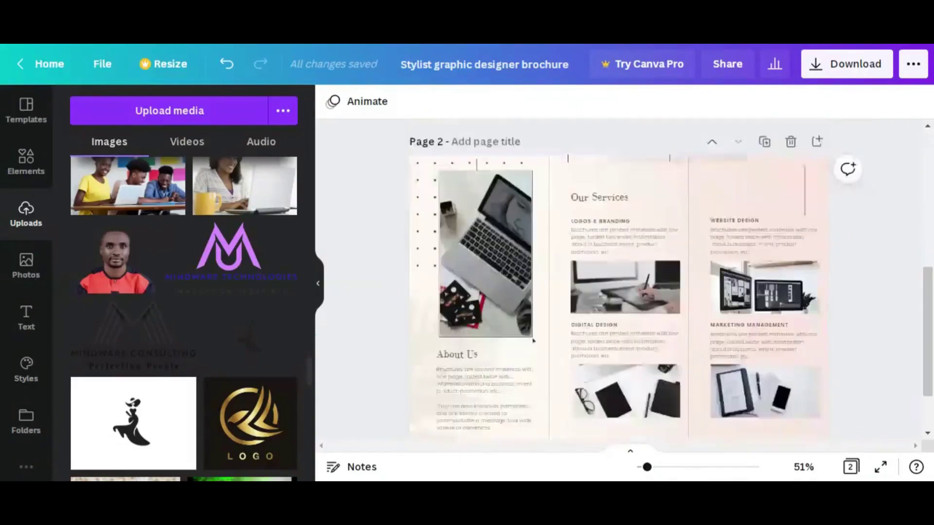
{"action": "scroll", "coordinate": [671, 337], "scroll_direction": "up", "scroll_amount": 5}
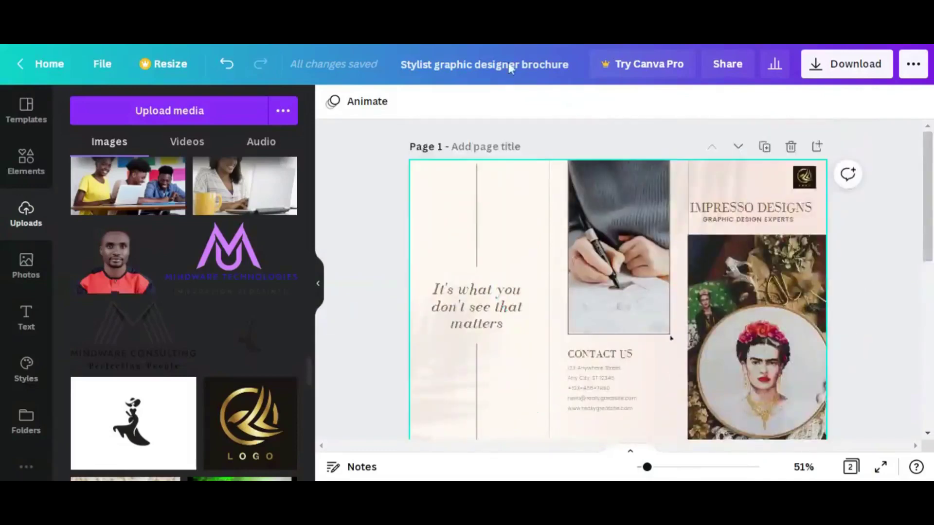
Step: Rename the design "GRAPHICS DESIGN COMPANY BROCHURE"
{"action": "left_click", "coordinate": [496, 64]}
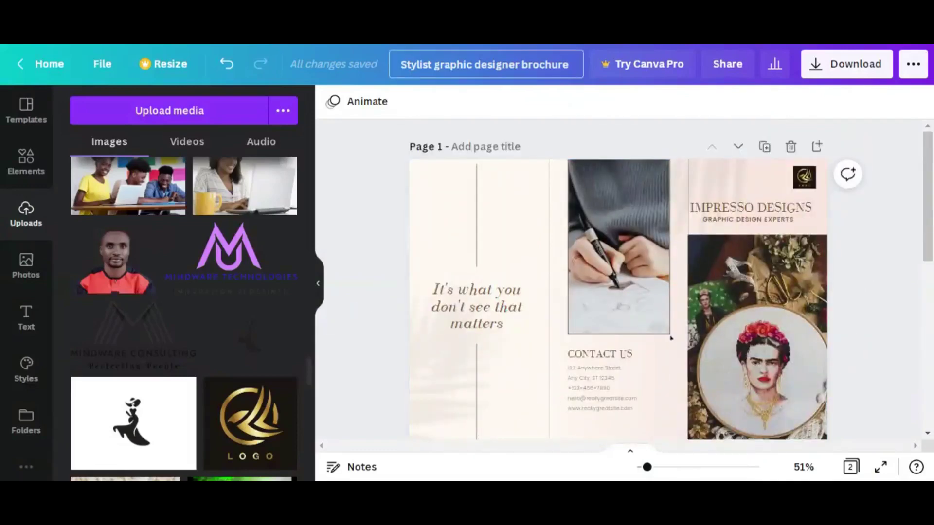
{"action": "key", "text": "Delete"}
{"action": "key", "text": "Delete"}
{"action": "key", "text": "Delete"}
{"action": "key", "text": "Delete"}
{"action": "key", "text": "Delete"}
{"action": "key", "text": "Delete"}
{"action": "key", "text": "Delete"}
{"action": "key", "text": "Delete"}
{"action": "key", "text": "Delete"}
{"action": "key", "text": "Delete"}
{"action": "key", "text": "Delete"}
{"action": "key", "text": "Delete"}
{"action": "key", "text": "Delete"}
{"action": "key", "text": "Delete"}
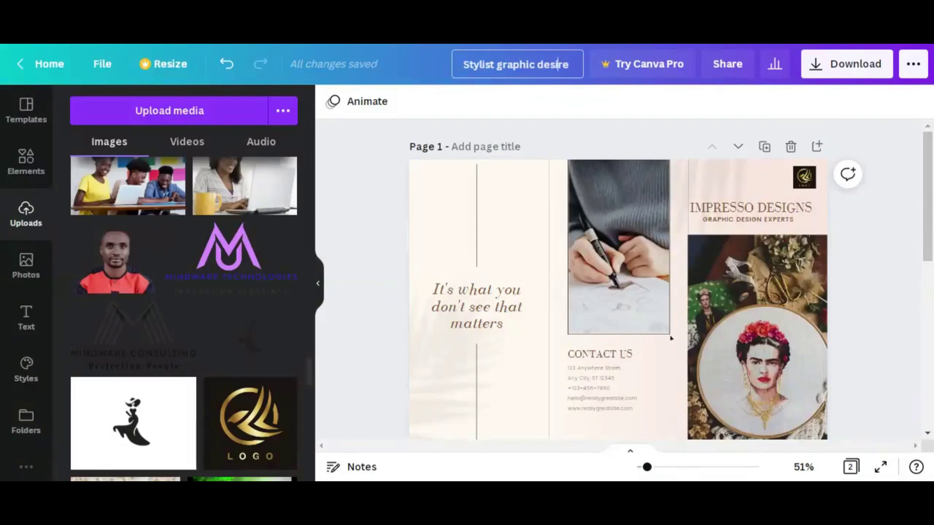
{"action": "key", "text": "BackSpace"}
{"action": "key", "text": "BackSpace"}
{"action": "key", "text": "BackSpace"}
{"action": "key", "text": "BackSpace"}
{"action": "key", "text": "BackSpace"}
{"action": "key", "text": "BackSpace"}
{"action": "key", "text": "BackSpace"}
{"action": "key", "text": "BackSpace"}
{"action": "key", "text": "BackSpace"}
{"action": "key", "text": "BackSpace"}
{"action": "key", "text": "BackSpace"}
{"action": "key", "text": "BackSpace"}
{"action": "key", "text": "BackSpace"}
{"action": "key", "text": "BackSpace"}
{"action": "key", "text": "BackSpace"}
{"action": "key", "text": "BackSpace"}
{"action": "key", "text": "BackSpace"}
{"action": "key", "text": "BackSpace"}
{"action": "key", "text": "BackSpace"}
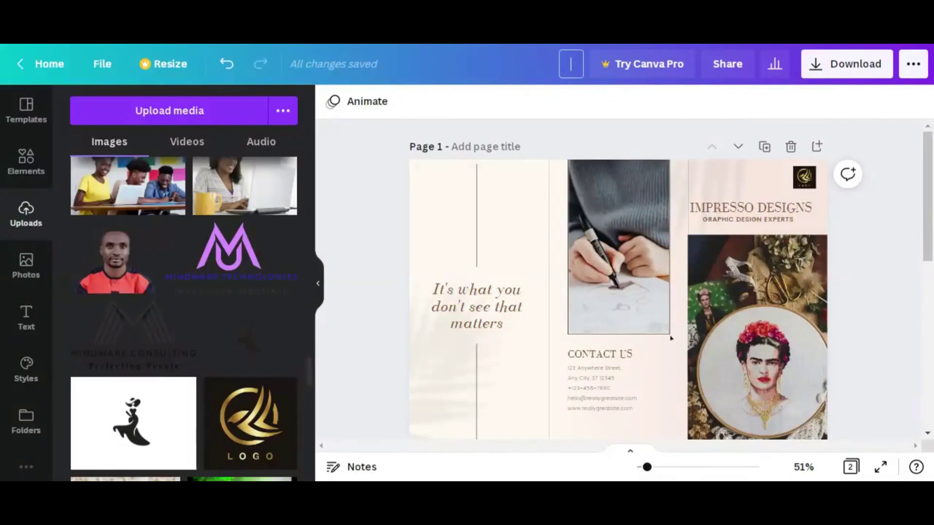
{"action": "type", "text": "g"}
{"action": "key", "text": "BackSpace"}
{"action": "type", "text": "GRAPHICS"}
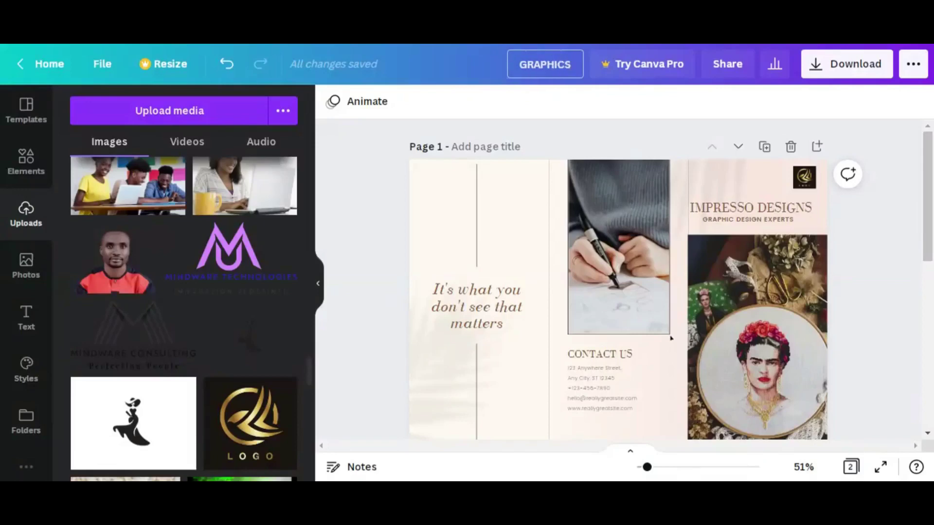
{"action": "type", "text": " DESIGN"}
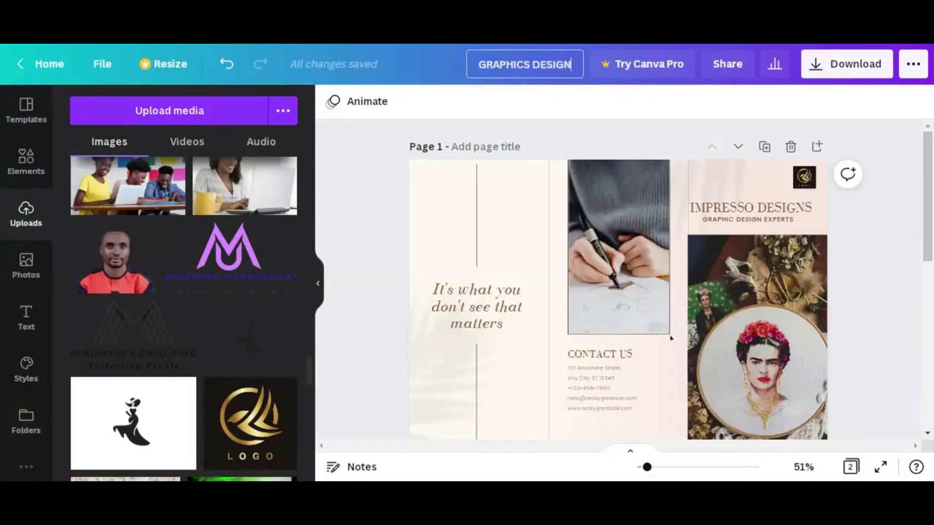
{"action": "type", "text": " COMPANY"}
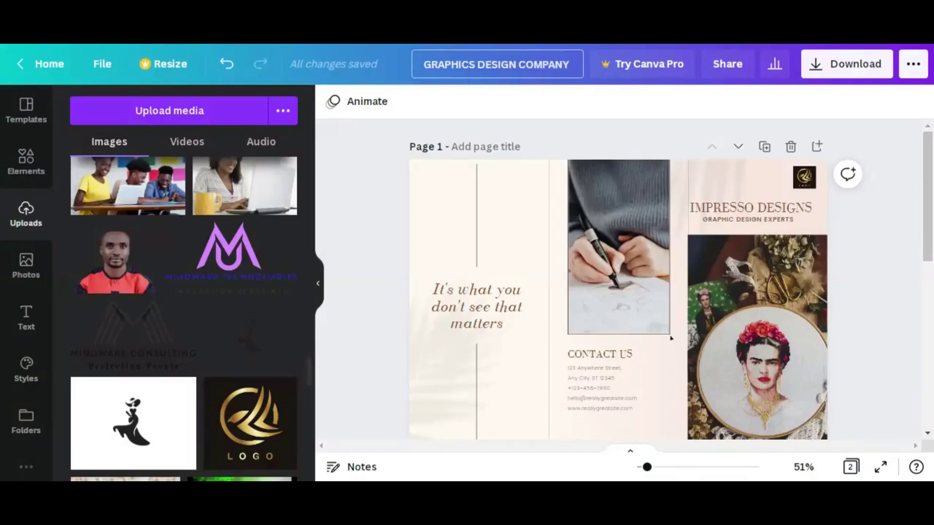
{"action": "type", "text": " BROCHURE"}
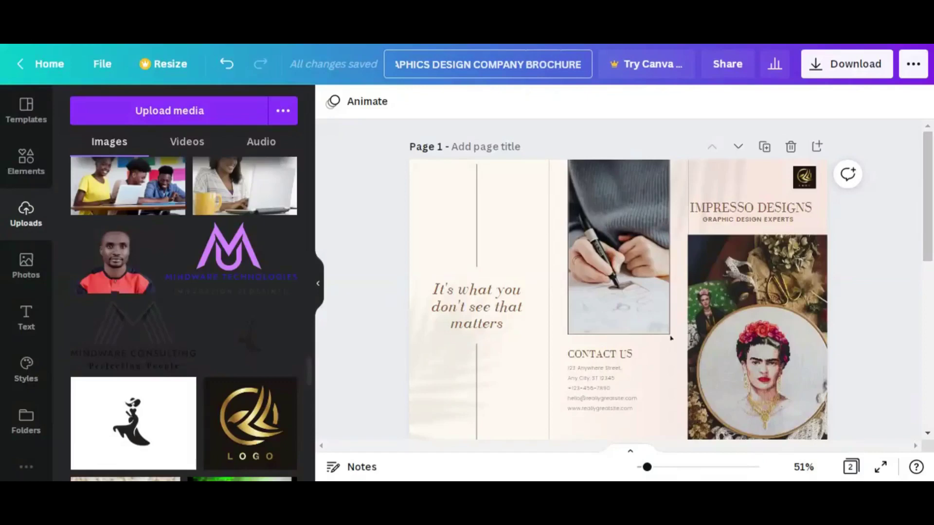
{"action": "key", "text": "Return"}
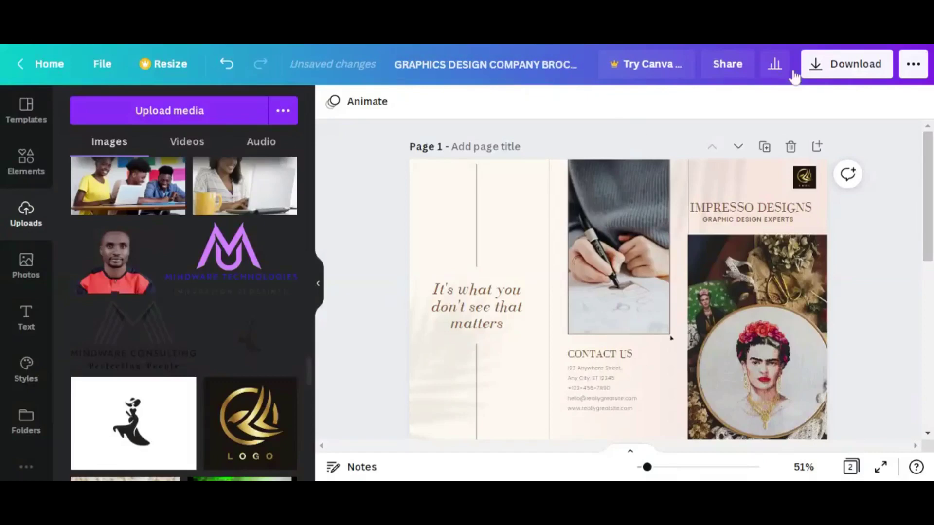
Step: Download all pages of the brochure as a PDF Print file and dismiss the Canva Pro offer
{"action": "left_click", "coordinate": [849, 68]}
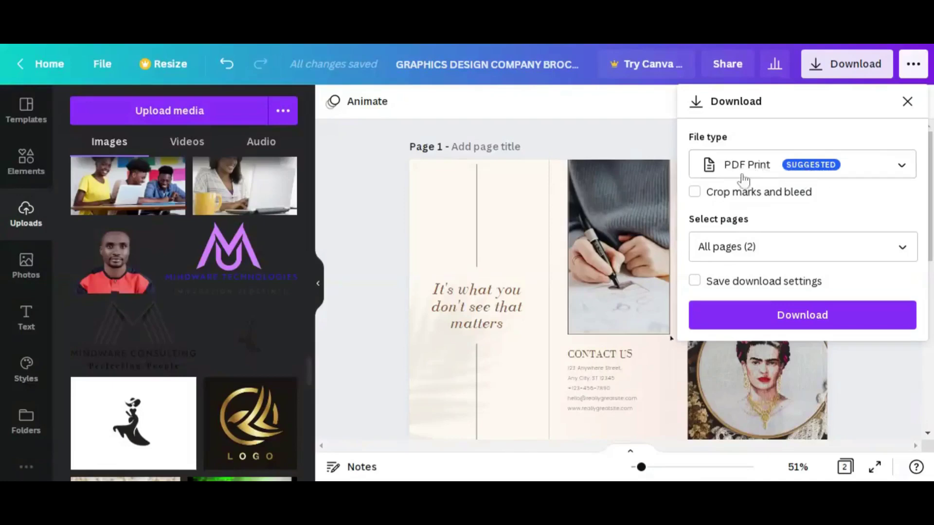
{"action": "left_click", "coordinate": [901, 168]}
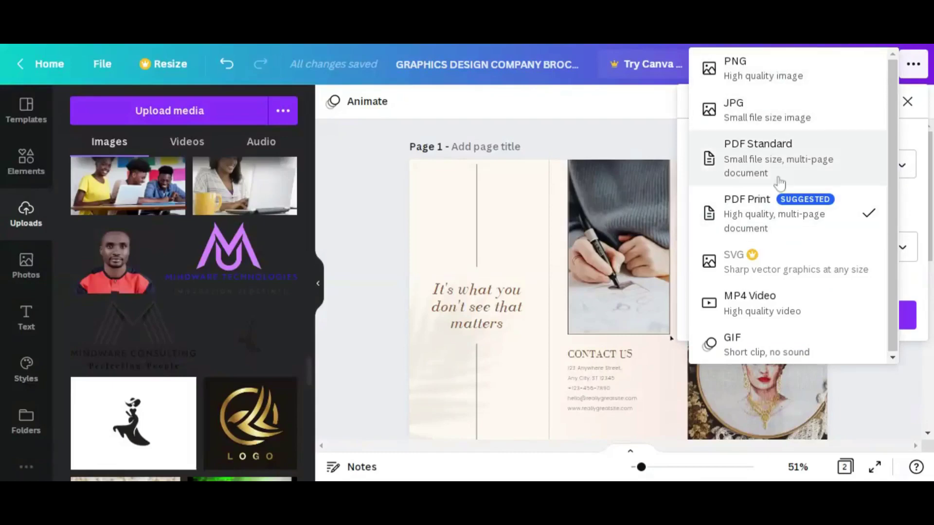
{"action": "left_click", "coordinate": [785, 212]}
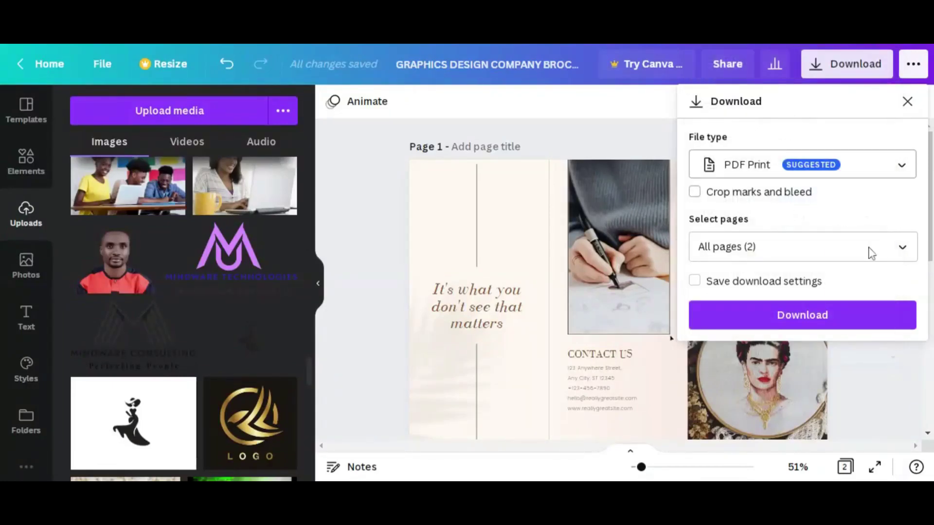
{"action": "left_click", "coordinate": [823, 315]}
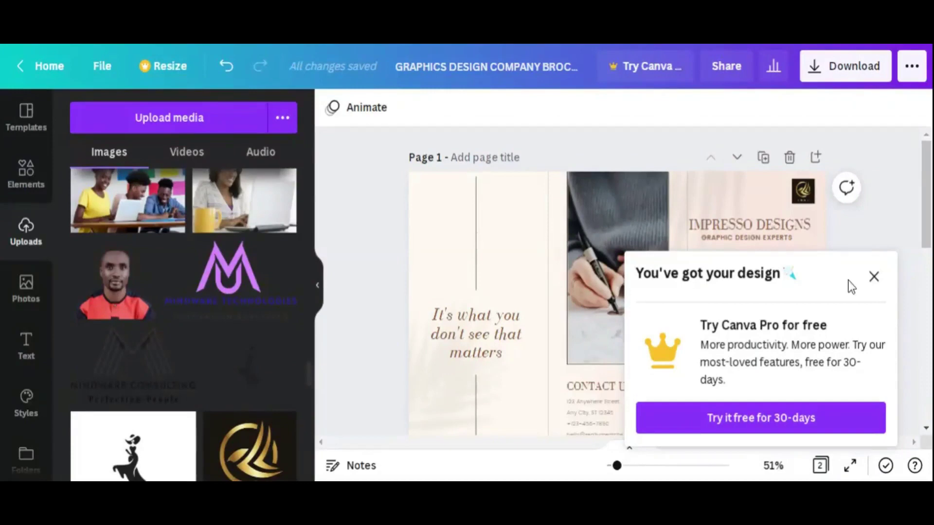
{"action": "left_click", "coordinate": [874, 276]}
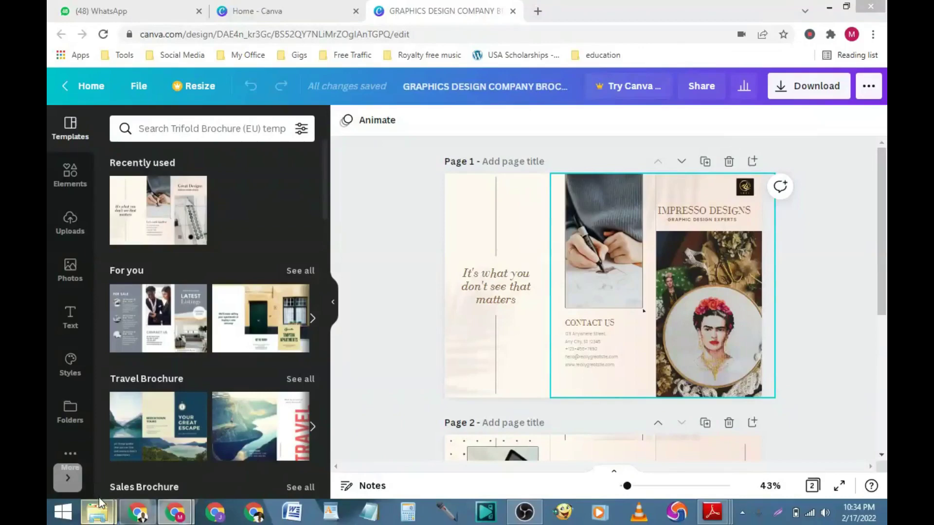
Step: Switch to the Downloads folder in File Explorer
{"action": "left_click", "coordinate": [103, 517]}
{"action": "left_click", "coordinate": [103, 518]}
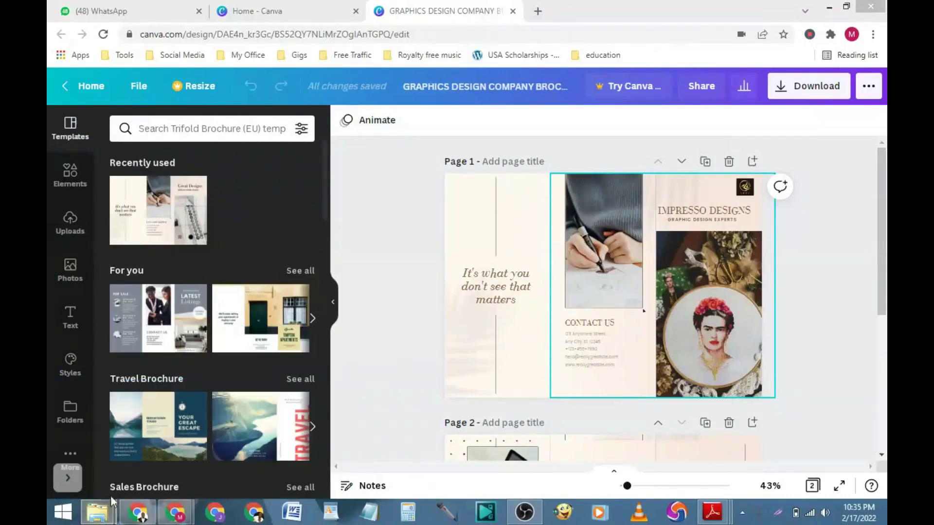
{"action": "left_click", "coordinate": [109, 509]}
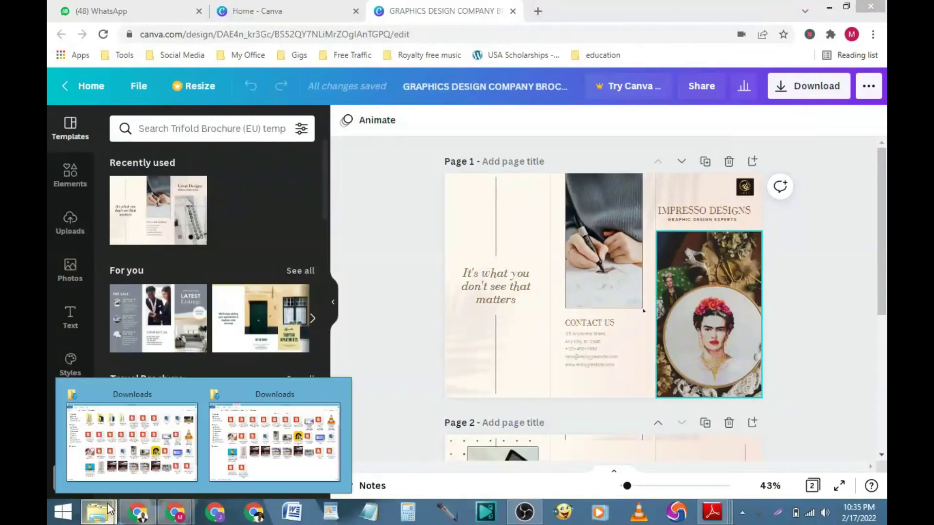
{"action": "left_click", "coordinate": [124, 450]}
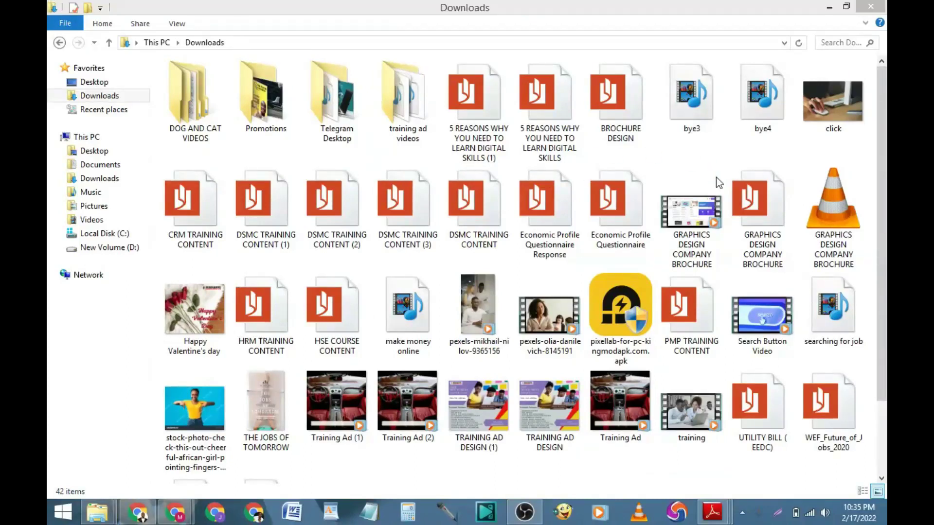
Step: Open the GRAPHICS DESIGN COMPANY BROCHURE PDF with Adobe Reader and review both of its pages
{"action": "right_click", "coordinate": [762, 208]}
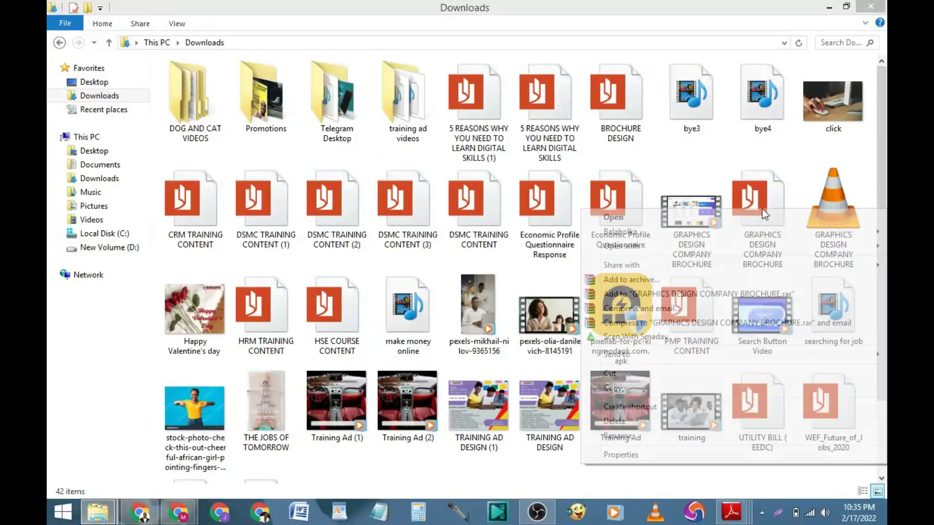
{"action": "mouse_move", "coordinate": [644, 239]}
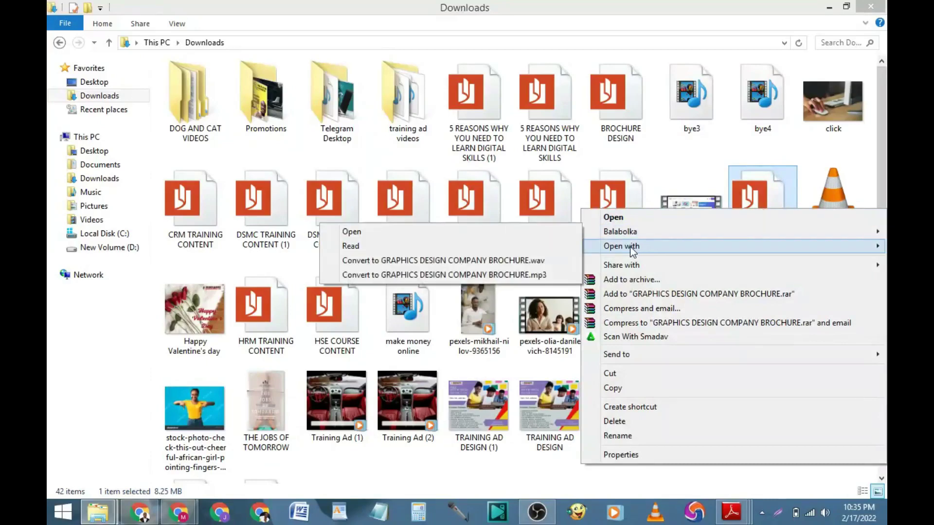
{"action": "mouse_move", "coordinate": [618, 246]}
{"action": "left_click", "coordinate": [545, 249]}
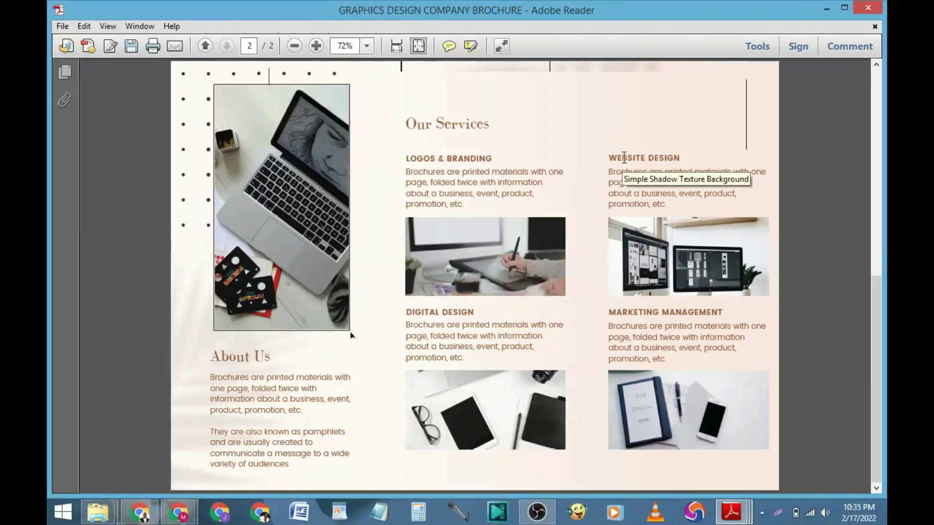
{"action": "scroll", "coordinate": [625, 162], "scroll_direction": "up", "scroll_amount": 3}
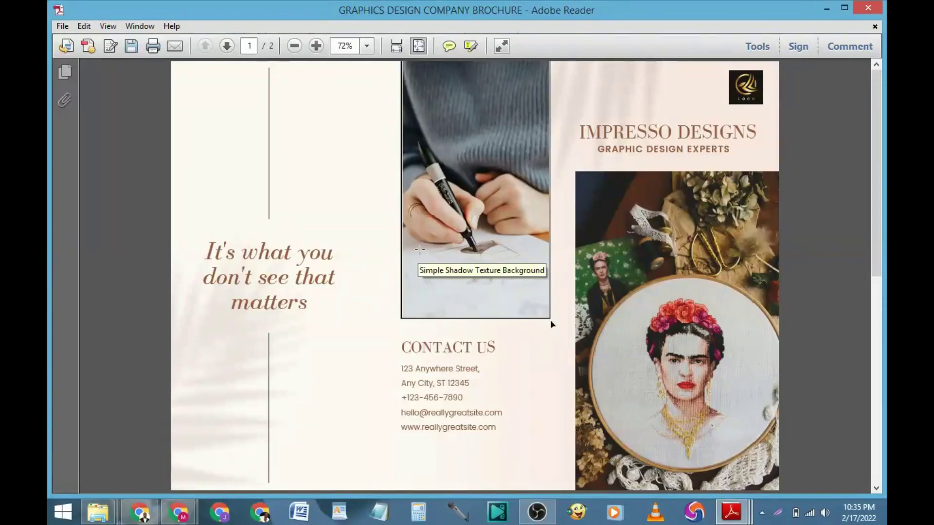
{"action": "scroll", "coordinate": [420, 249], "scroll_direction": "down", "scroll_amount": 3}
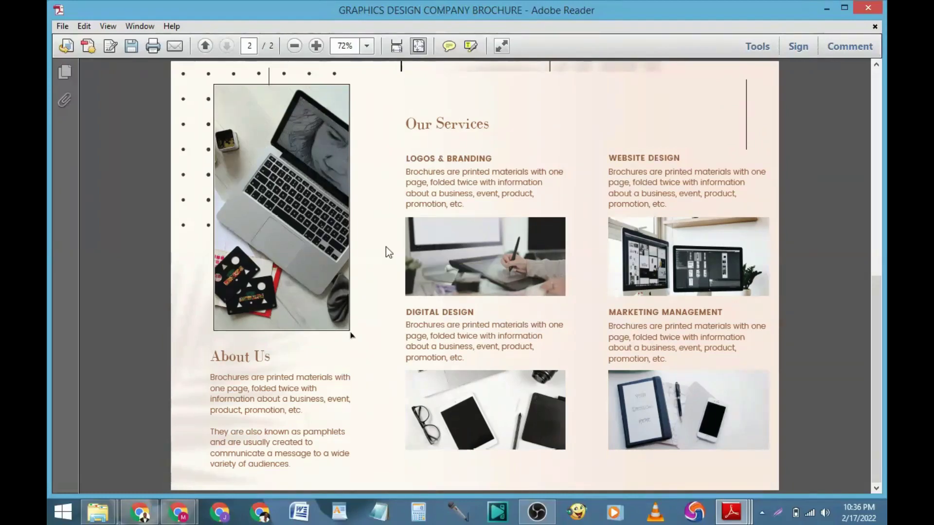
{"action": "scroll", "coordinate": [386, 251], "scroll_direction": "up", "scroll_amount": 3}
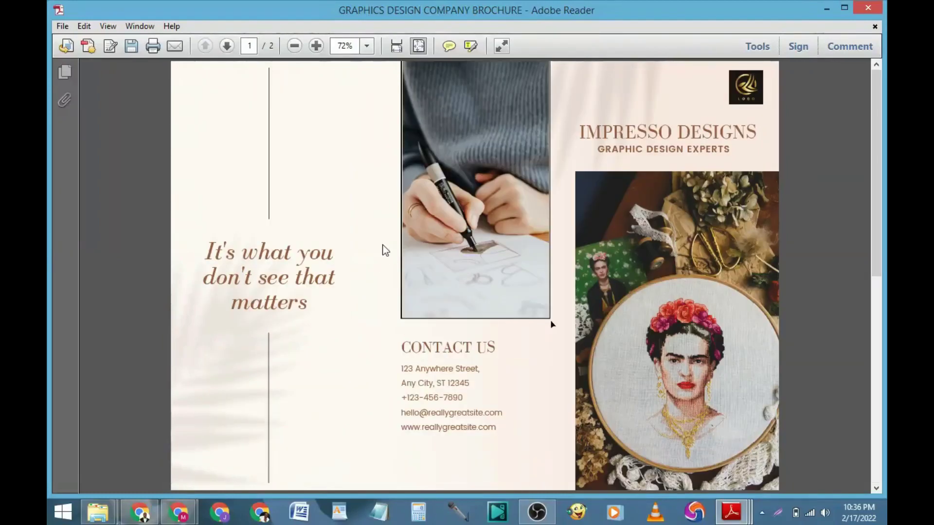